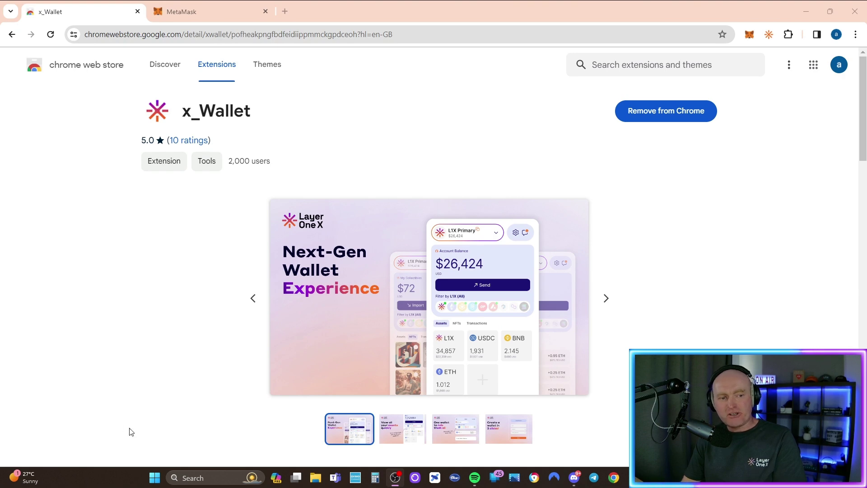
Unlock x_Wallet with the account password to reach the L1X Primary dashboard.
scroll(129, 429, "down", 6)
scroll(130, 432, "down", 11)
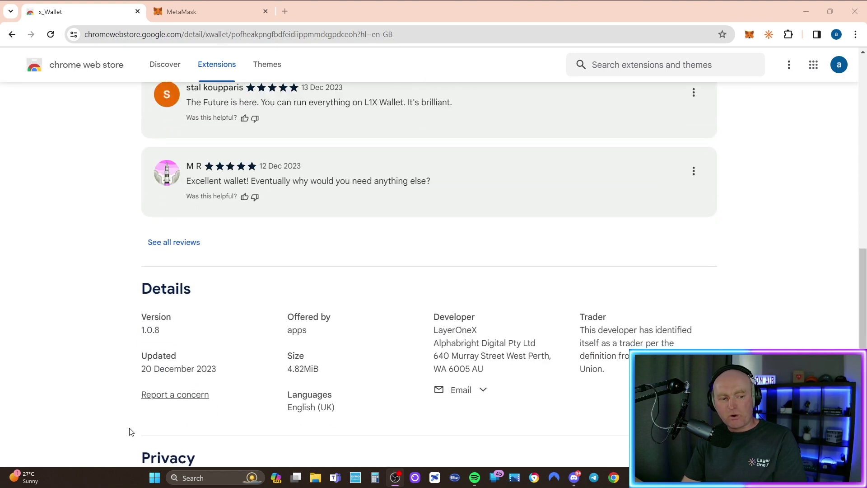
scroll(130, 431, "up", 1)
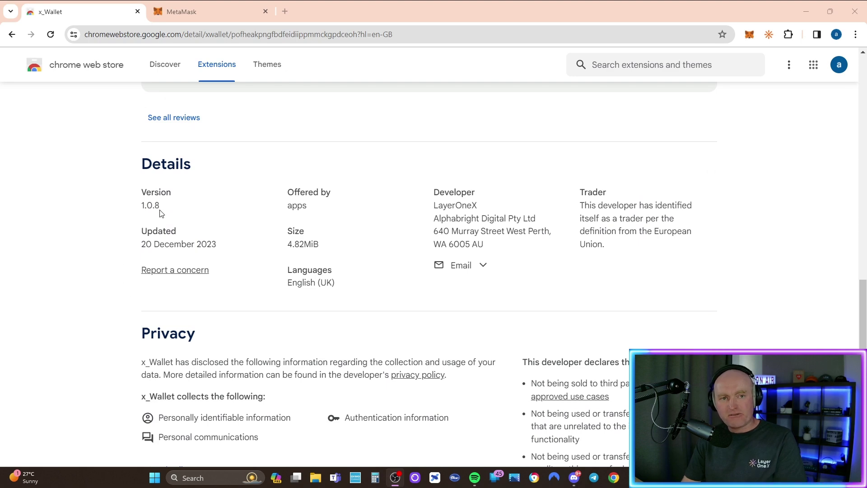
scroll(395, 225, "up", 5)
scroll(394, 224, "up", 8)
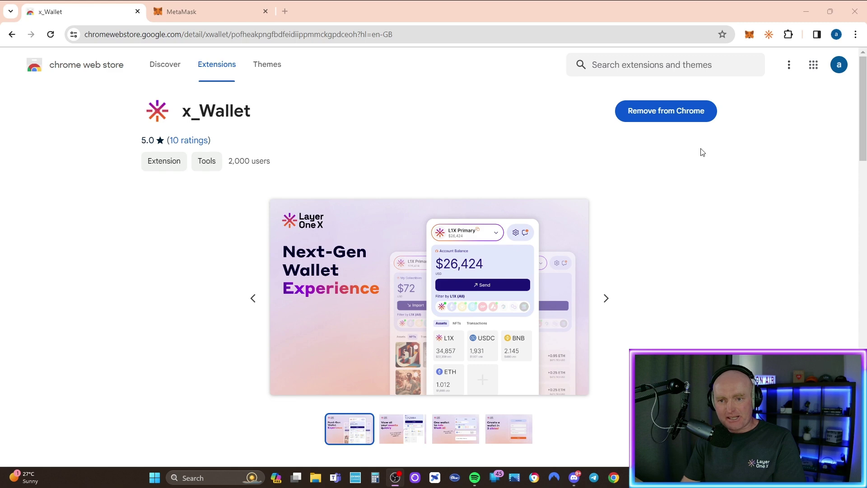
left_click(769, 36)
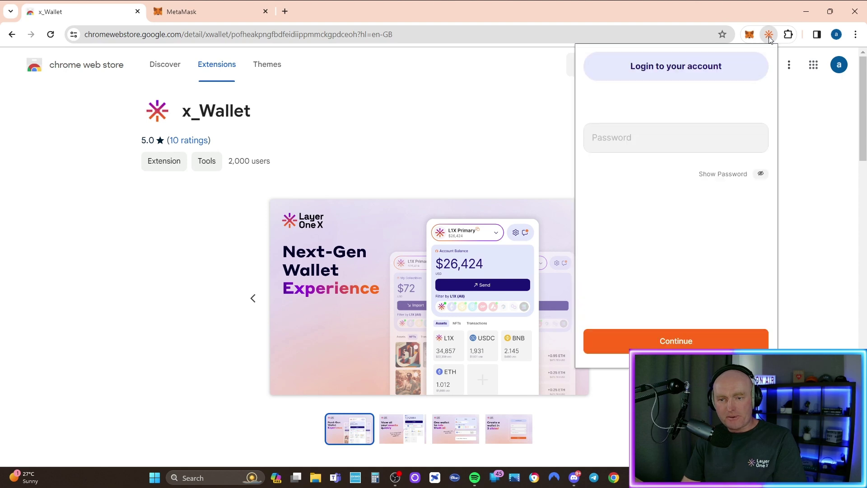
left_click(624, 143)
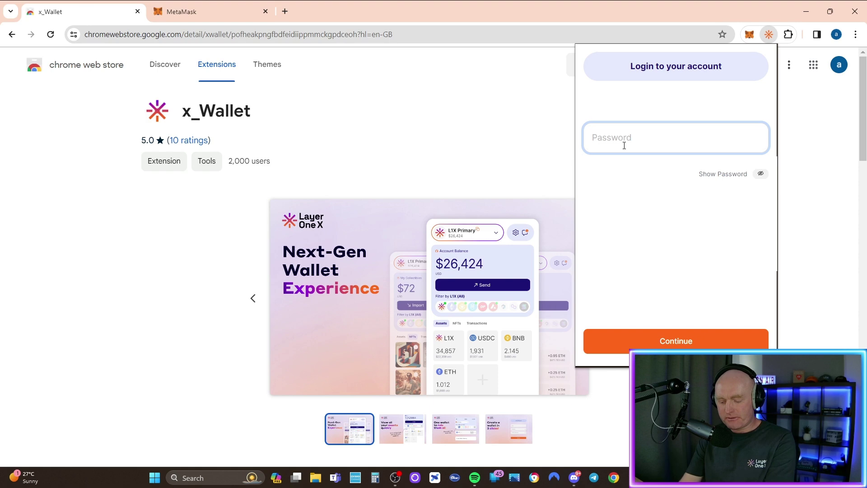
type("************")
left_click(676, 346)
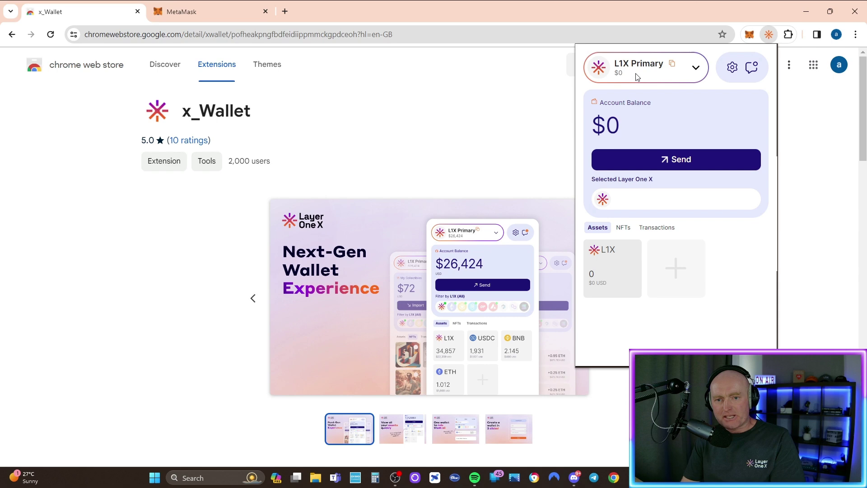
Switch to L1X Primary, reveal its private key with the password, and copy it.
left_click(694, 70)
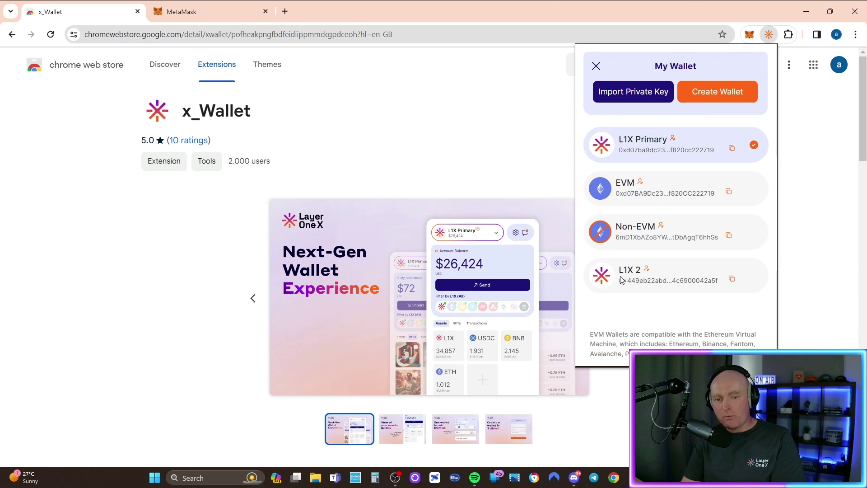
left_click(653, 140)
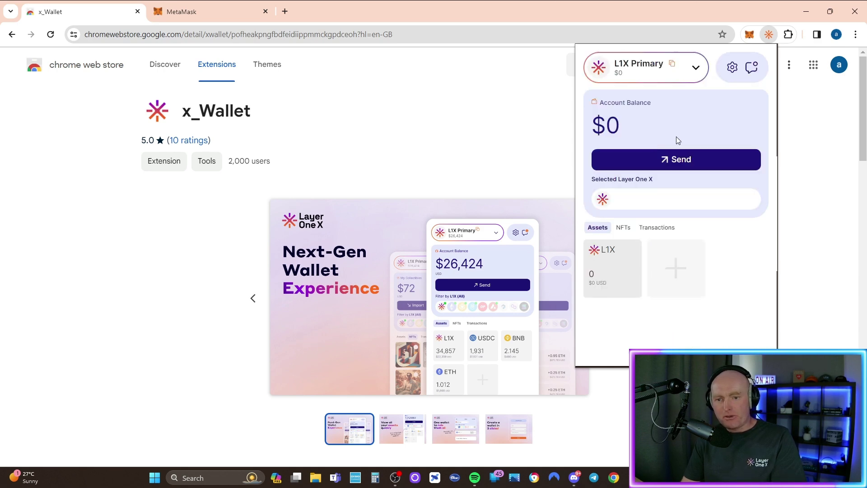
left_click(732, 67)
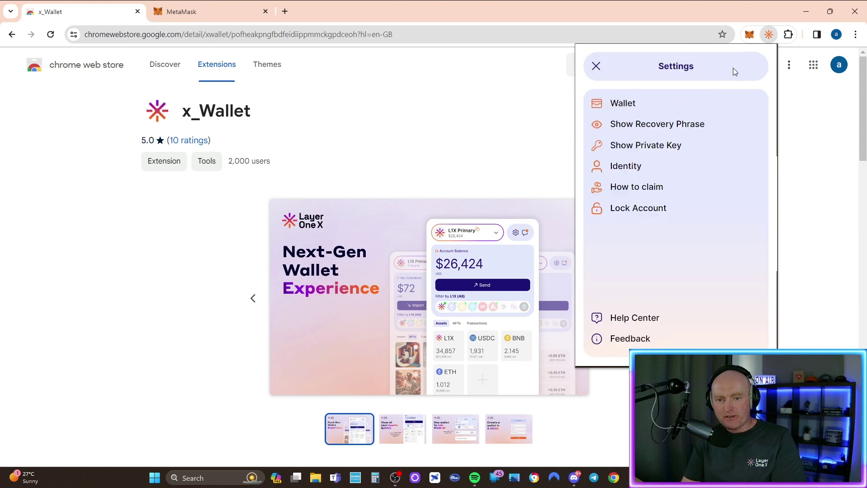
left_click(622, 146)
left_click(618, 144)
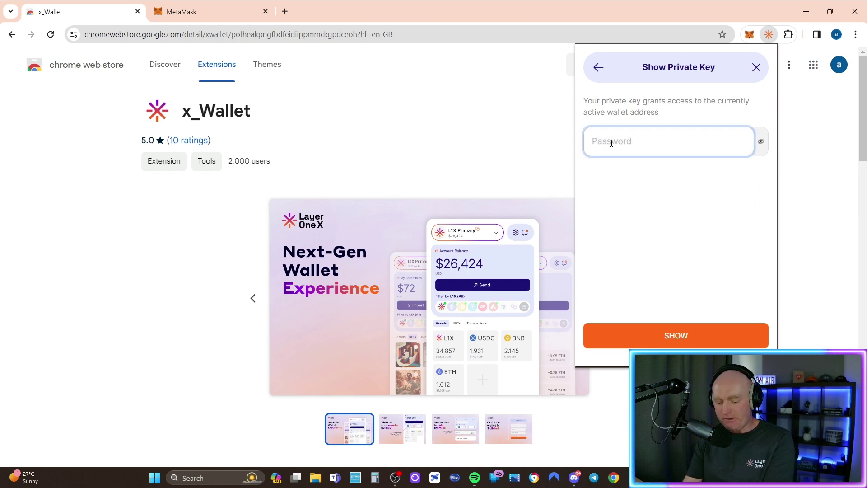
key("ctrl+v")
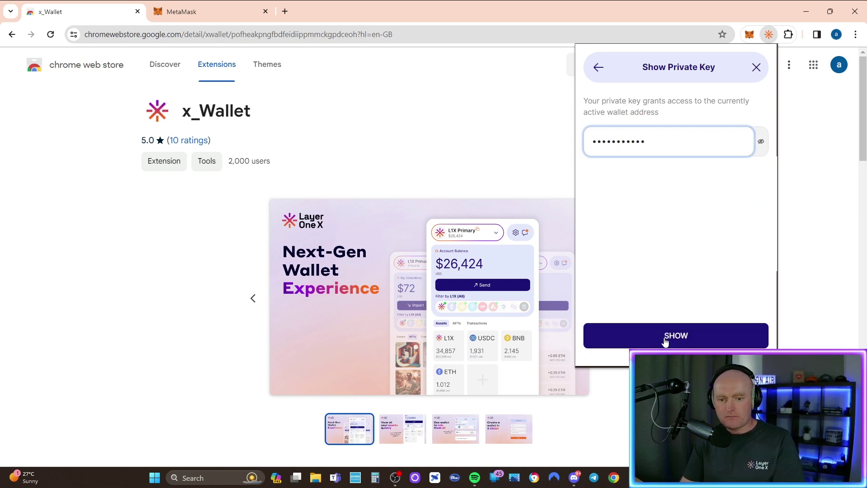
left_click(676, 339)
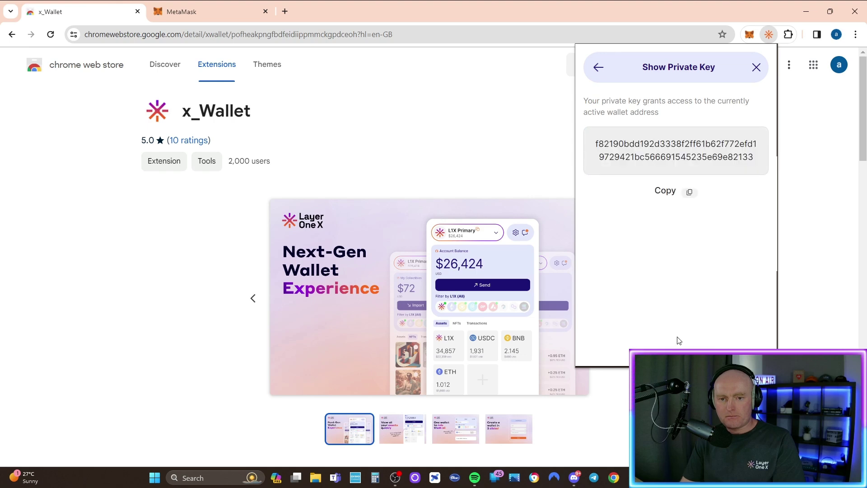
left_click(689, 193)
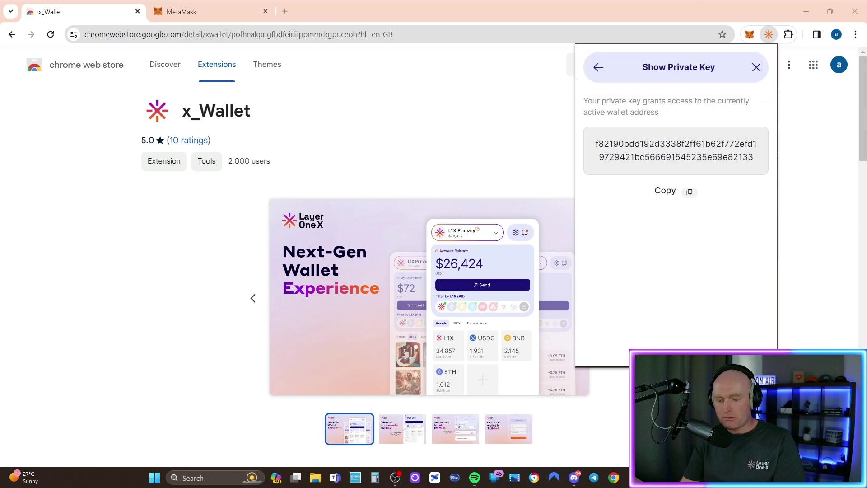
Paste the L1X Primary key into Notepad under an 'L1X primary' label line.
right_click(343, 103)
left_click(374, 167)
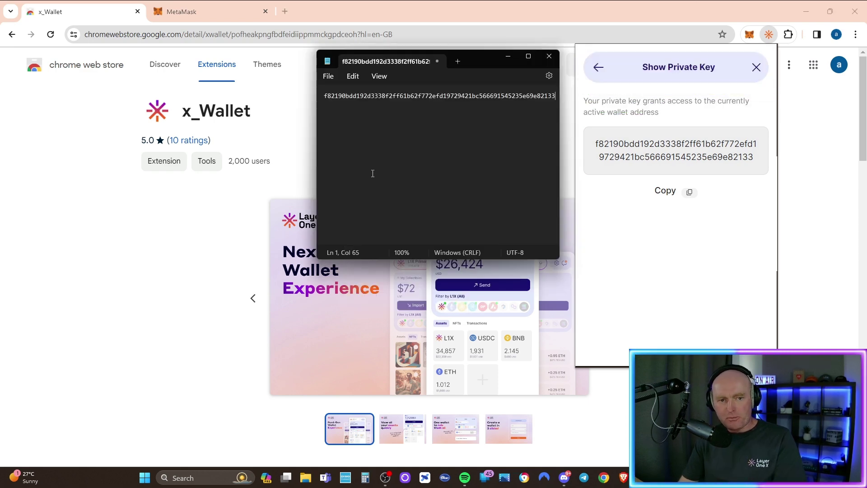
key("Up")
type("L1z")
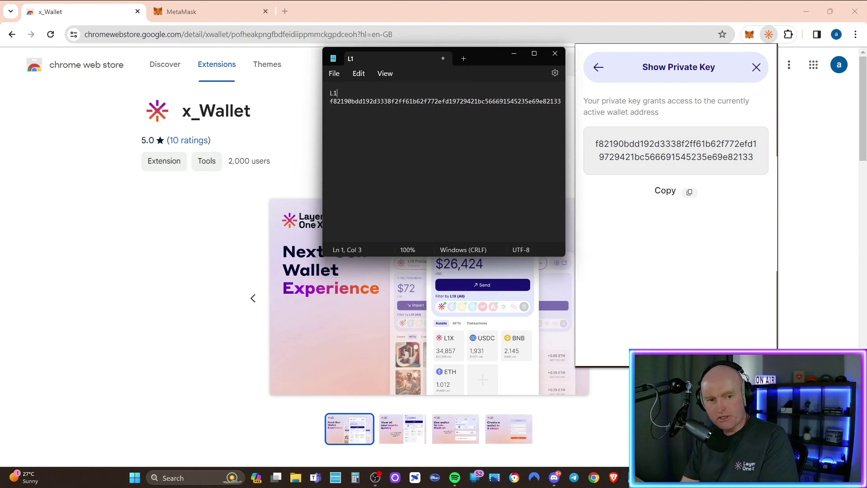
key("BackSpace")
type("X prin")
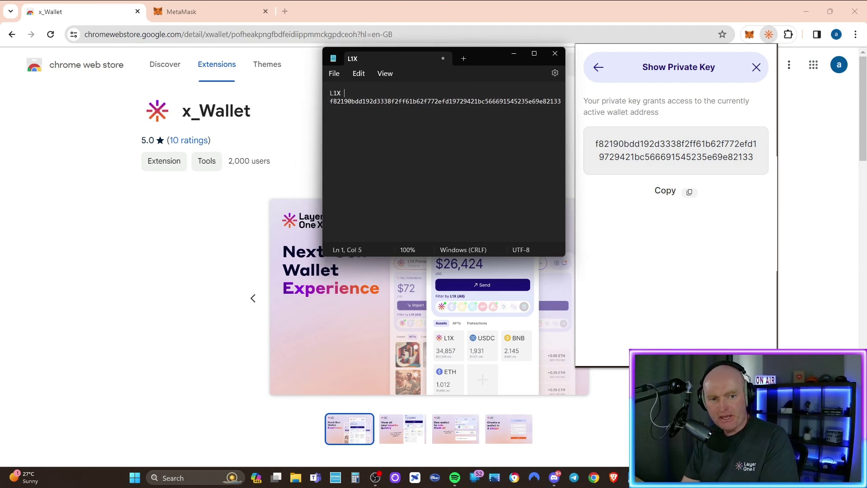
type("ary")
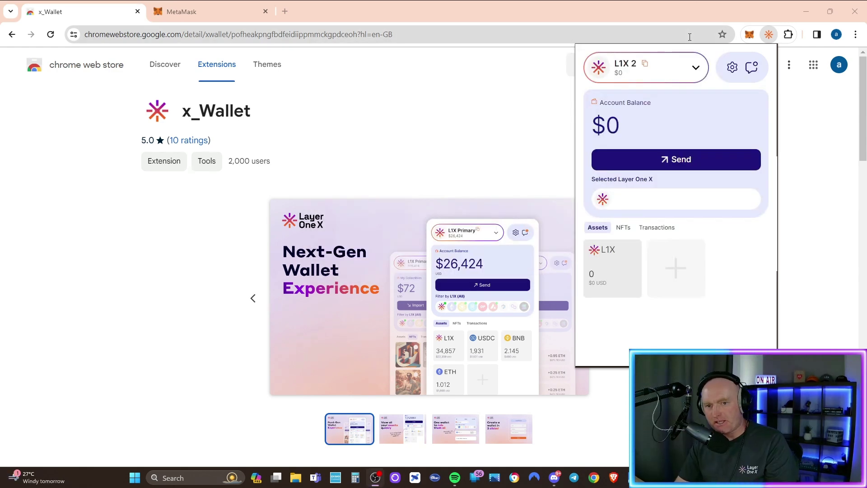
Reveal the L1X 2 account's private key with the password and copy it.
left_click(732, 67)
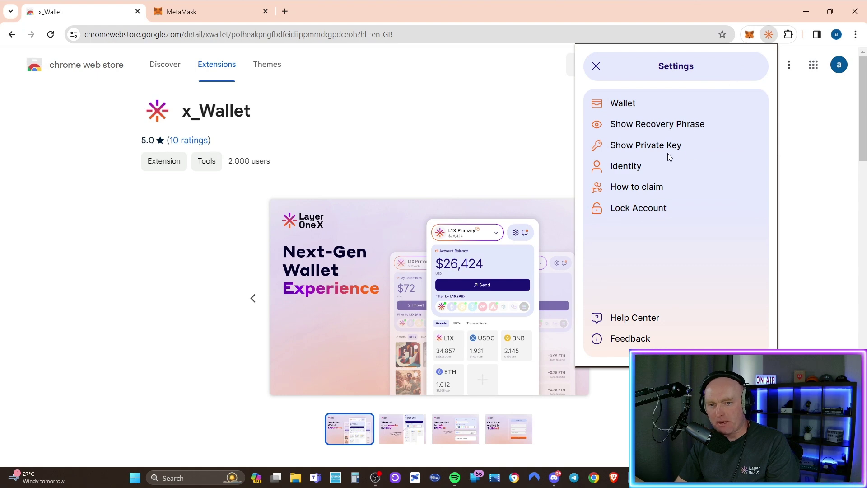
left_click(629, 149)
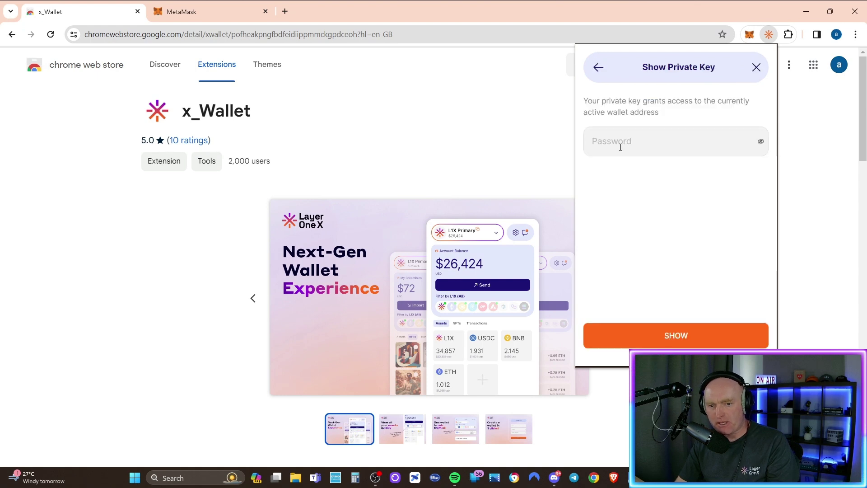
left_click(623, 142)
key("ctrl+v")
left_click(653, 341)
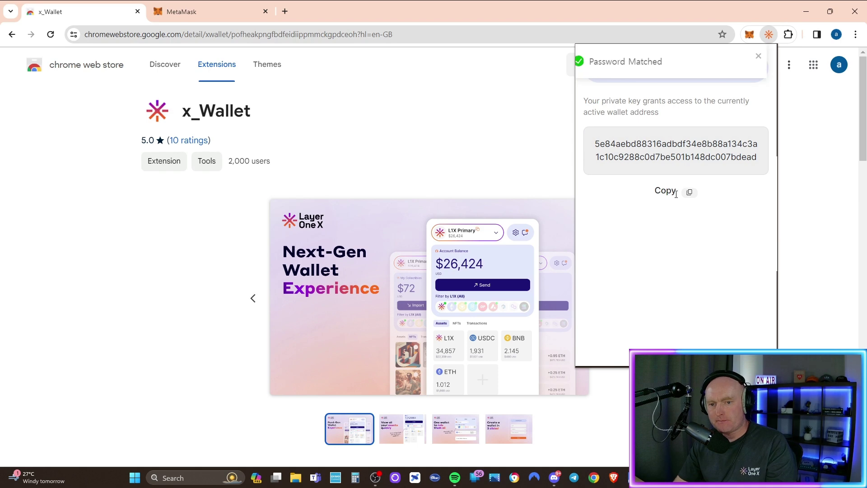
left_click(690, 194)
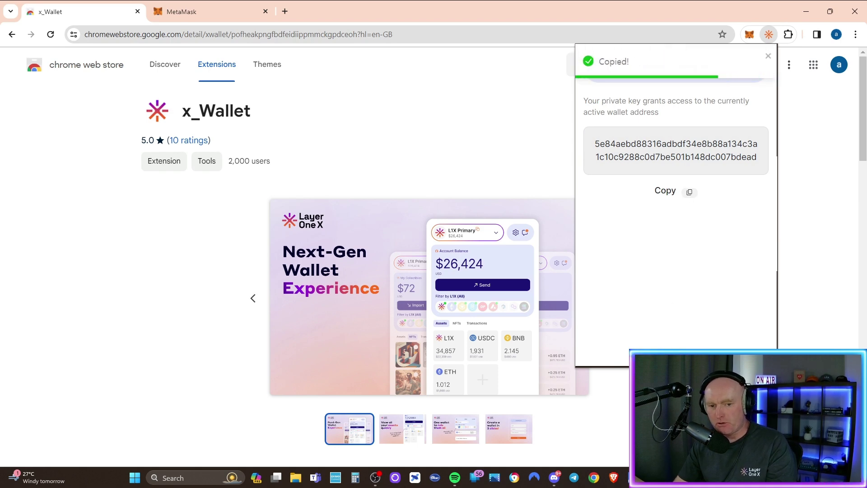
Add an 'L1X 2' label line in Notepad, ready to paste its key.
key("alt+Tab")
key("Return")
type("L1")
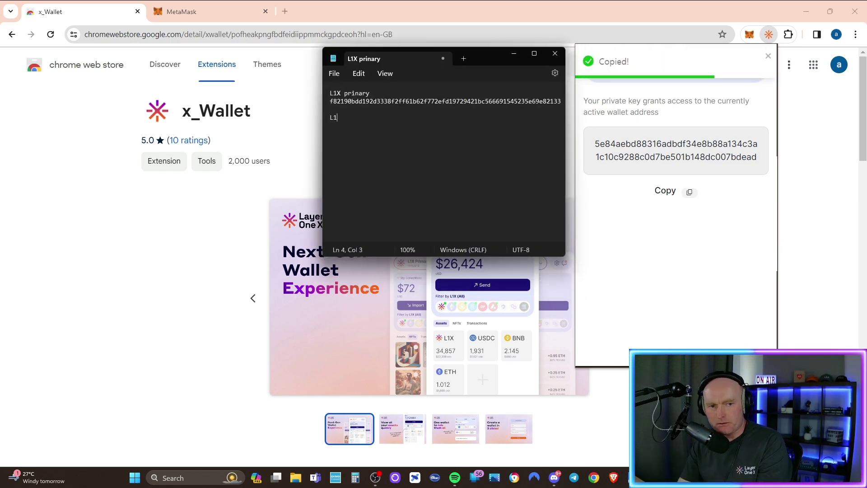
type("X 2")
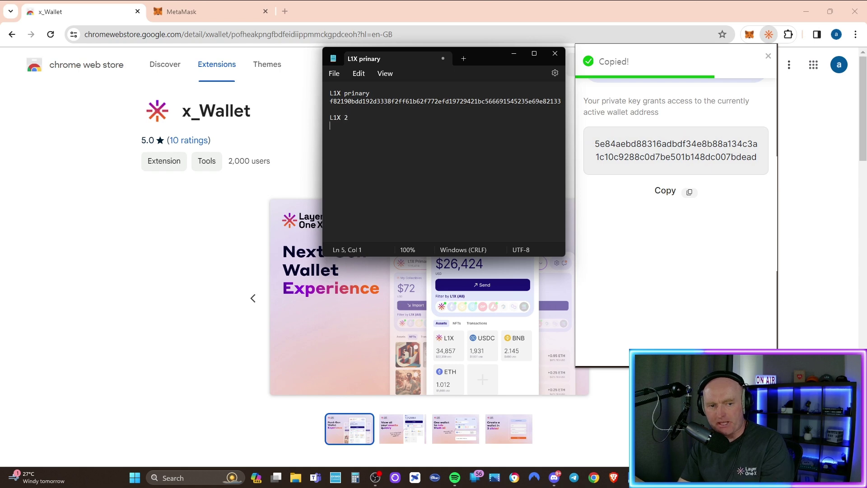
right_click(338, 128)
Paste the L1X 2 key under its label and minimize Notepad.
left_click(375, 197)
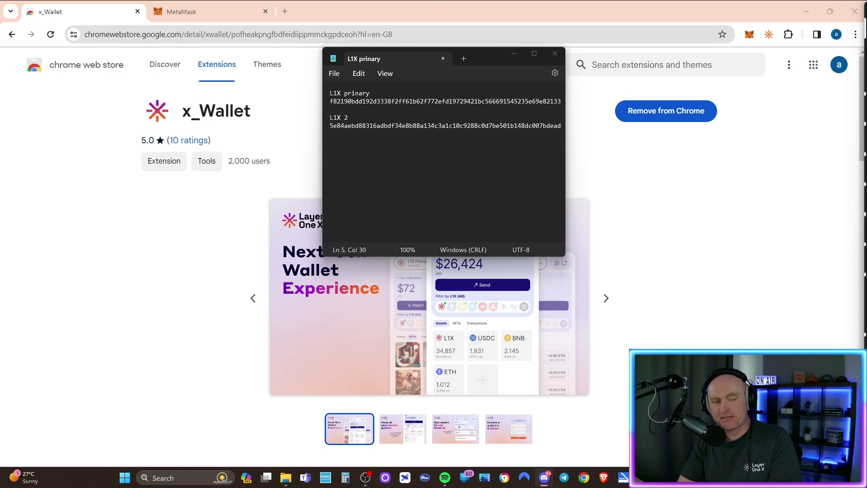
left_click(779, 137)
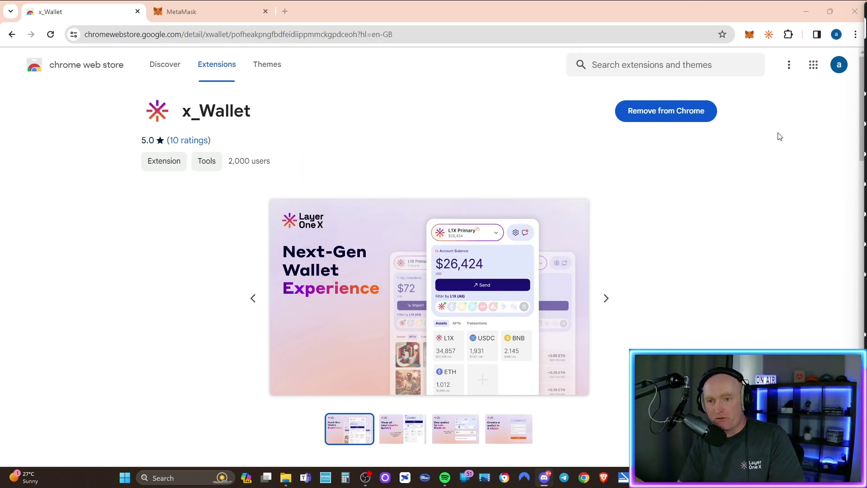
Remove the x_Wallet extension from Chrome through the Extensions menu.
right_click(769, 37)
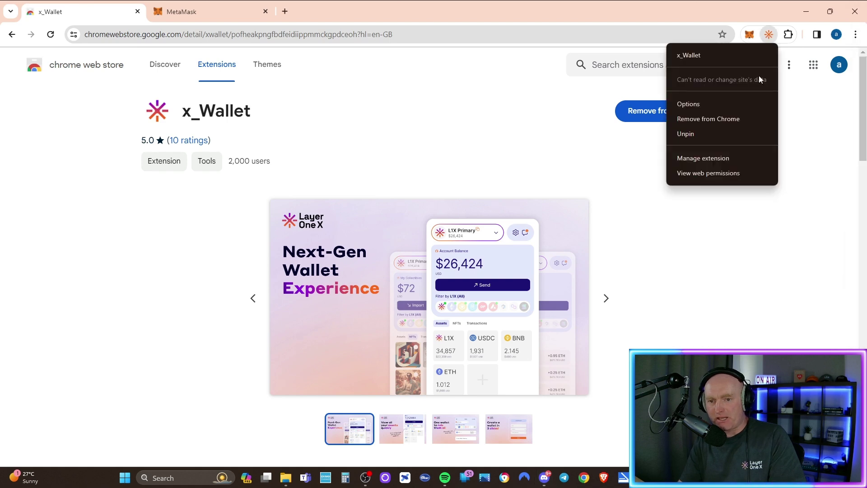
left_click(788, 35)
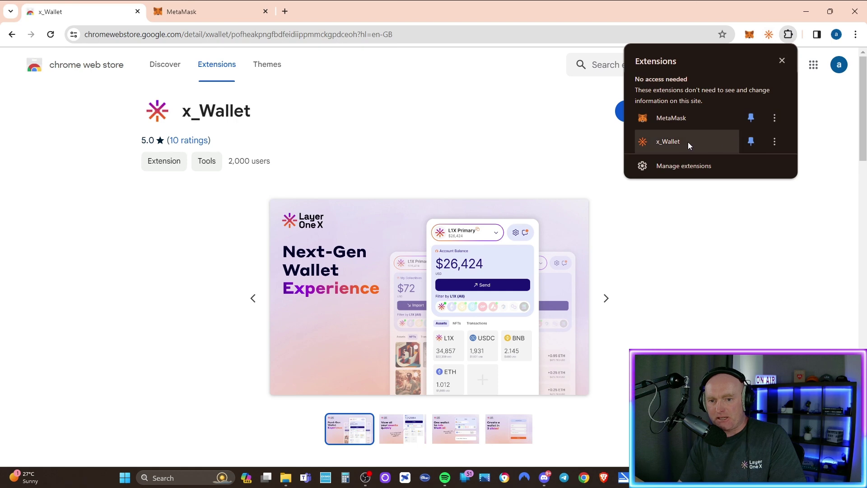
left_click(774, 141)
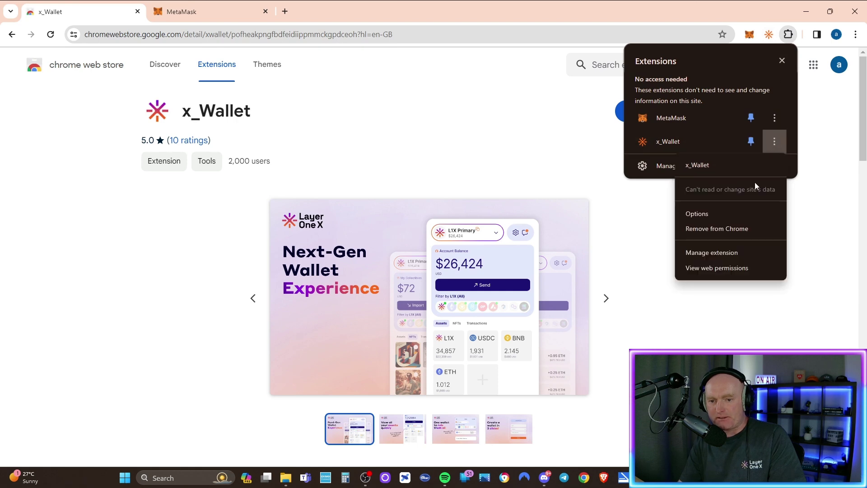
left_click(718, 229)
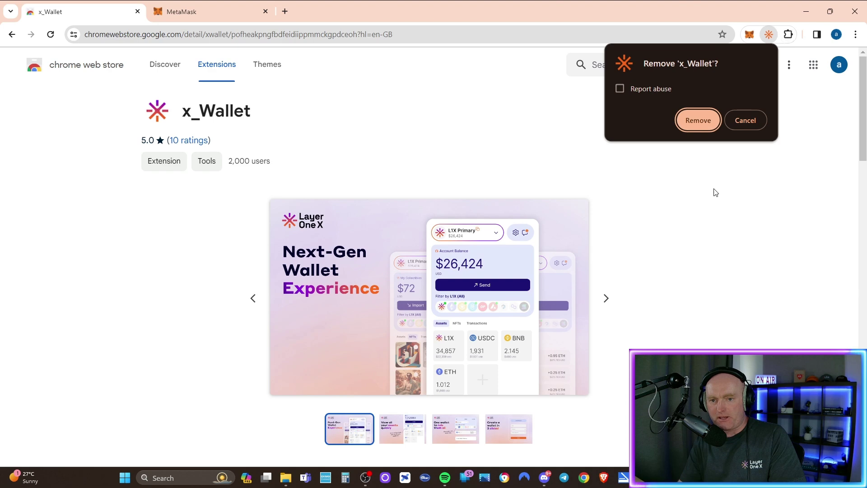
left_click(698, 120)
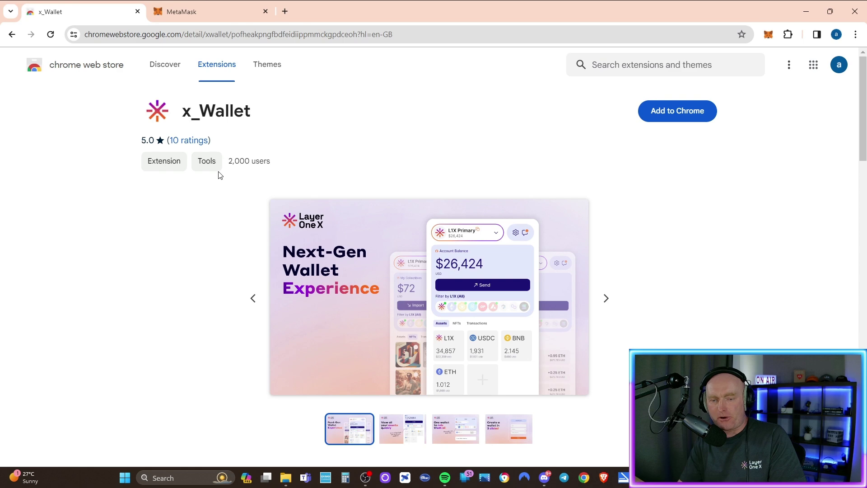
Add x_Wallet to Chrome from the Web Store and pin it to the toolbar.
left_click(675, 111)
left_click(468, 131)
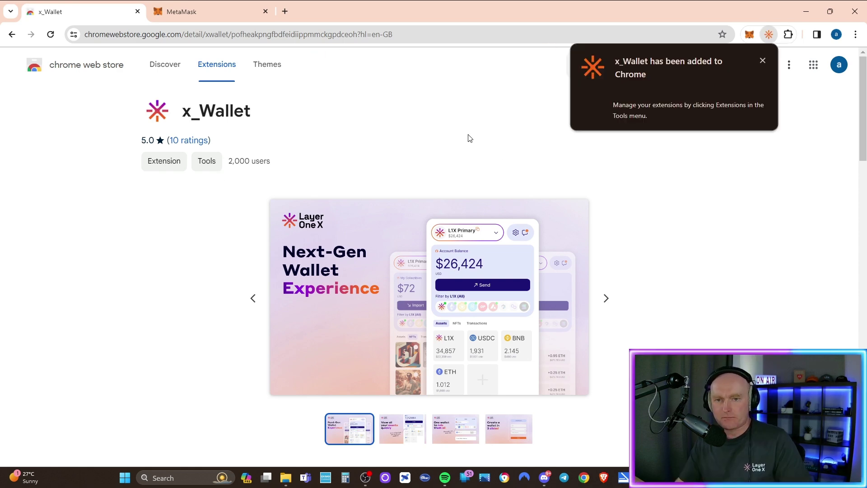
left_click(761, 61)
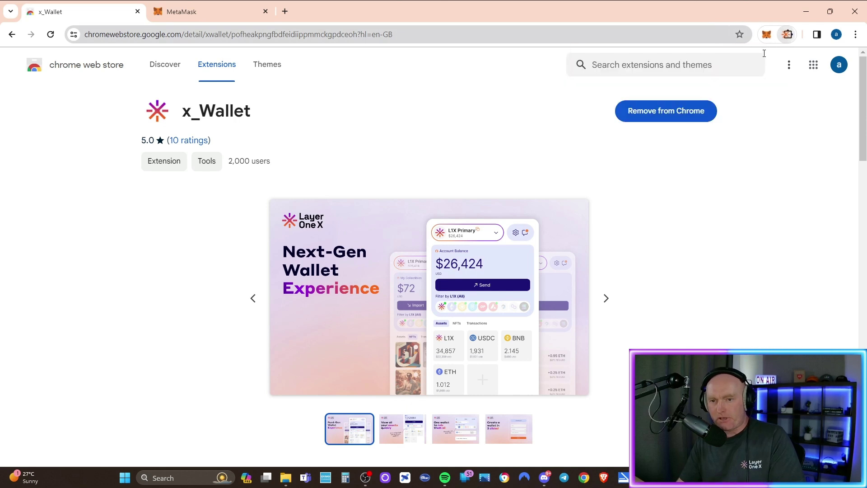
left_click(788, 35)
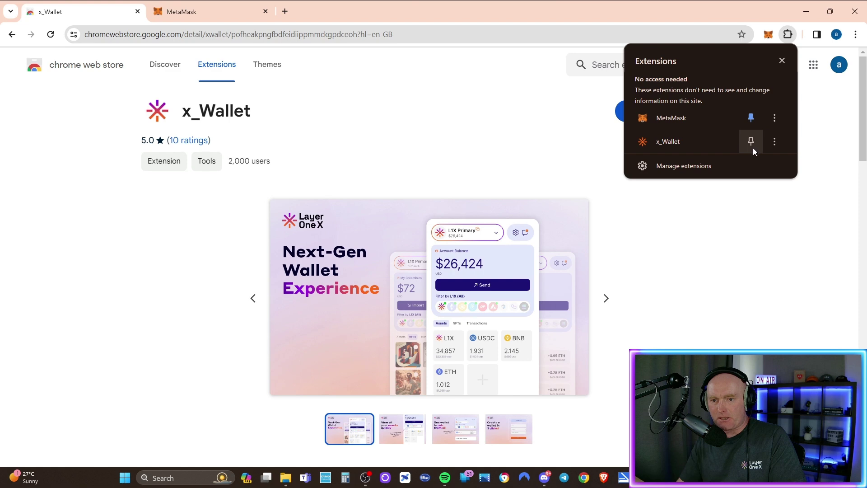
left_click(751, 141)
Open x_Wallet, accept the terms, and choose to create a new account.
left_click(768, 35)
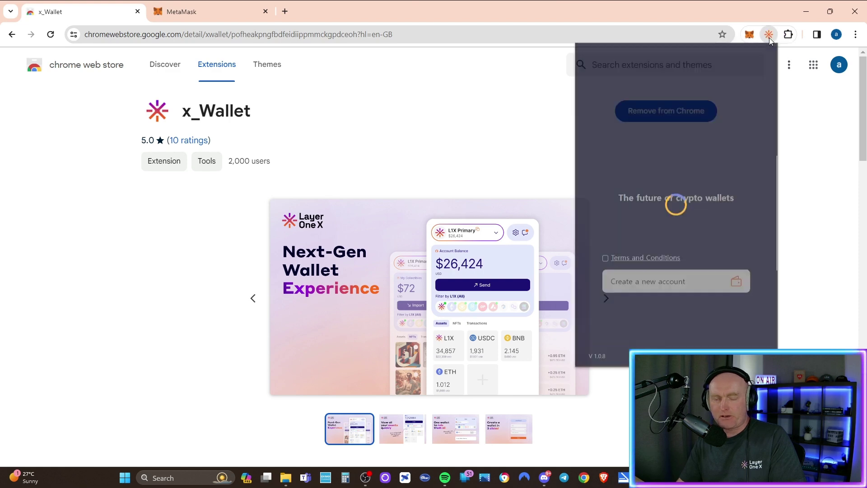
left_click(606, 259)
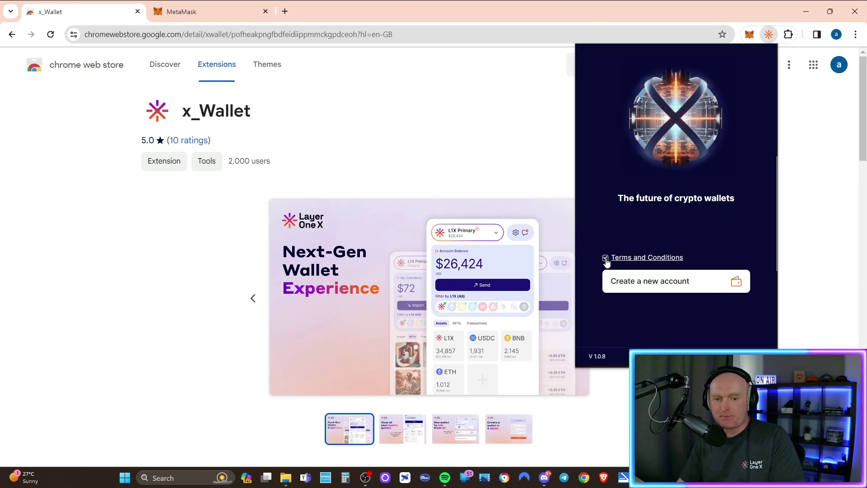
left_click(672, 283)
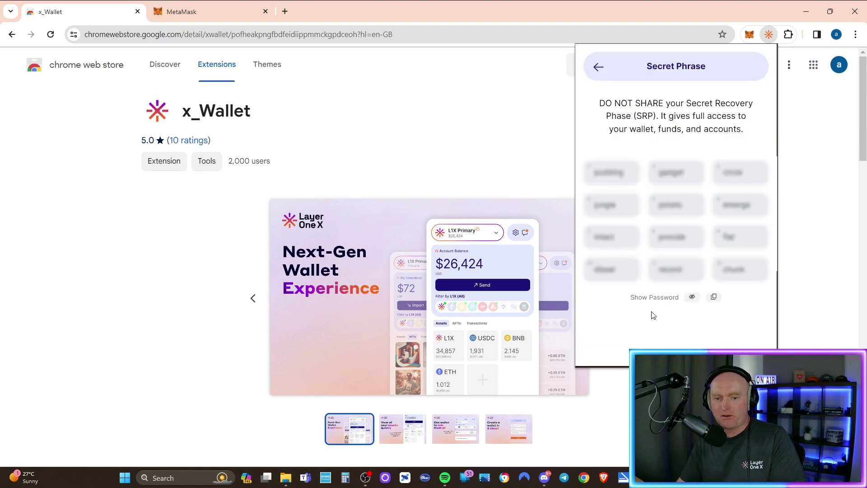
Unblur the new wallet's 12-word secret recovery phrase.
left_click(692, 297)
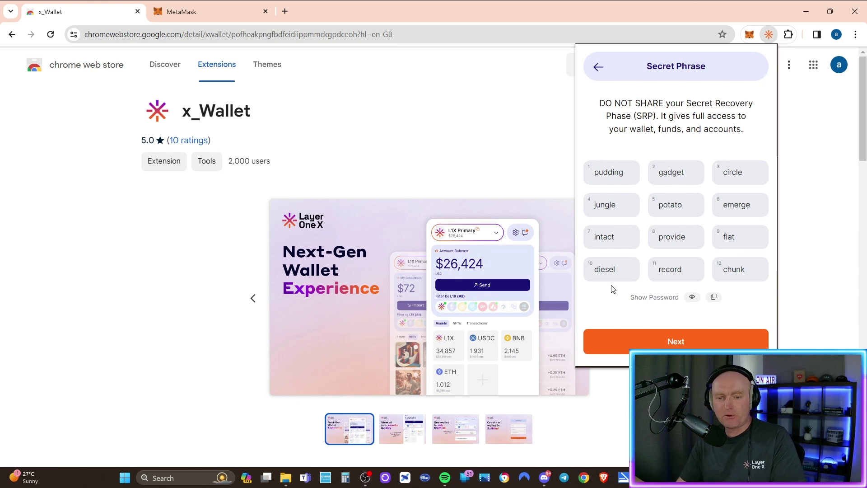
left_click(669, 331)
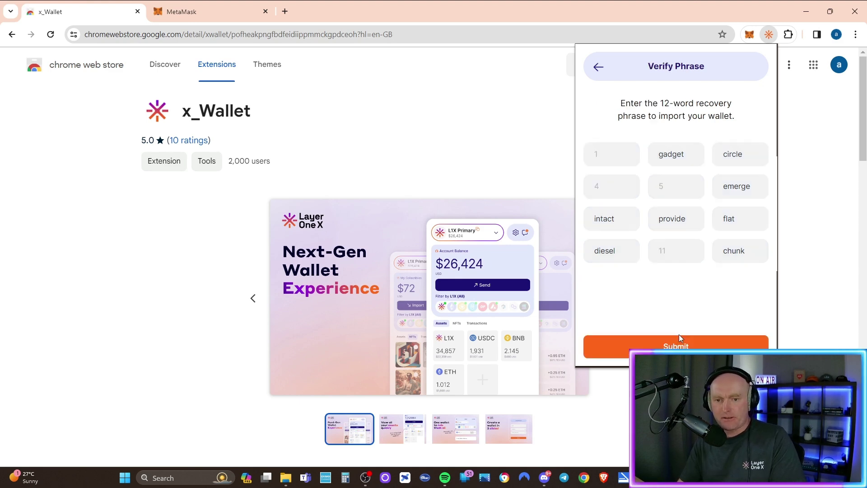
left_click(608, 156)
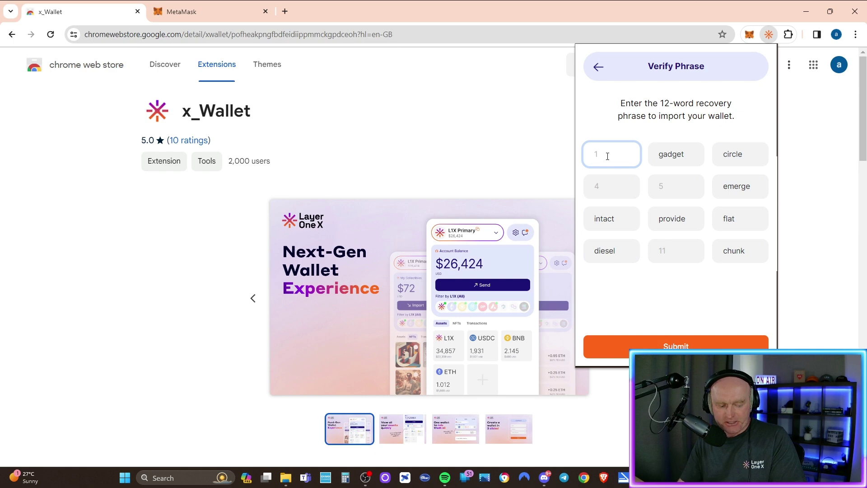
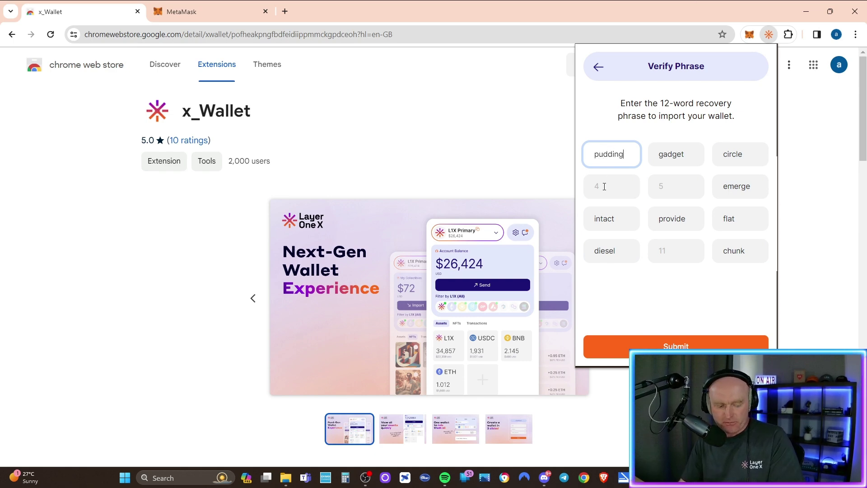
left_click(604, 187)
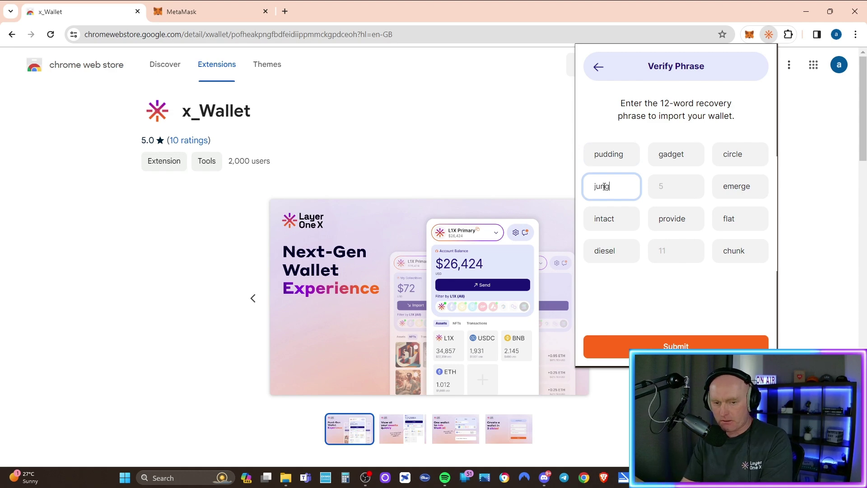
left_click(686, 190)
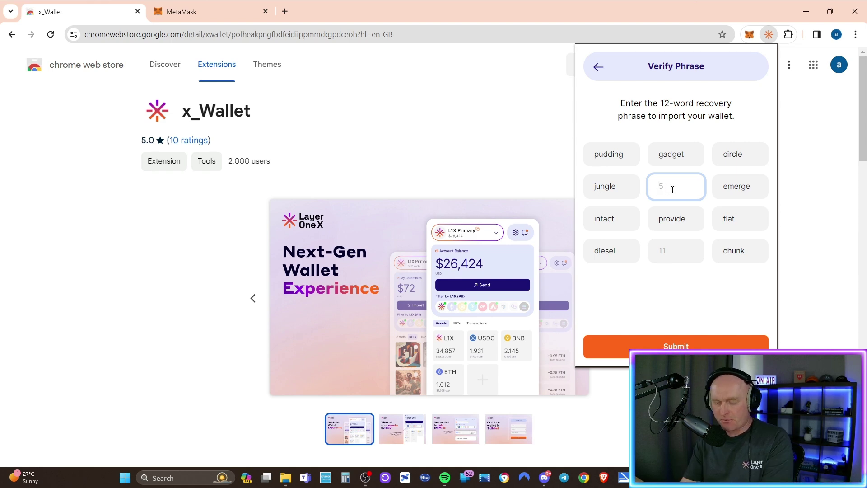
type("potato")
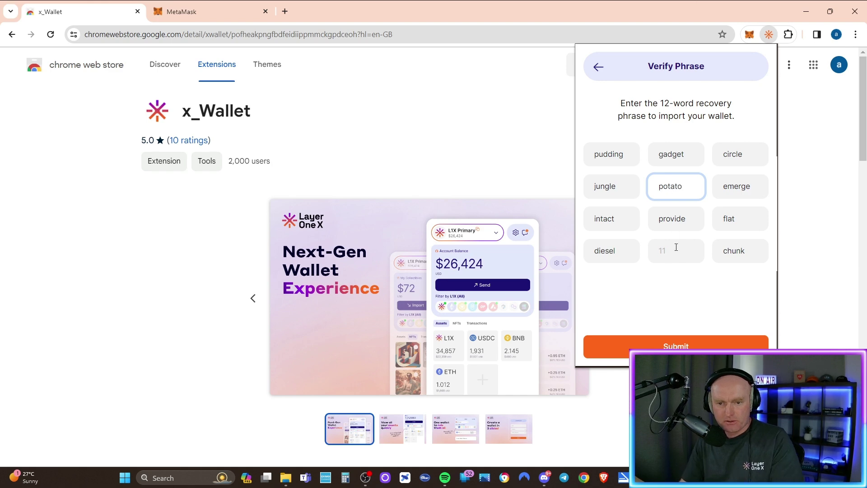
left_click(676, 256)
type("record")
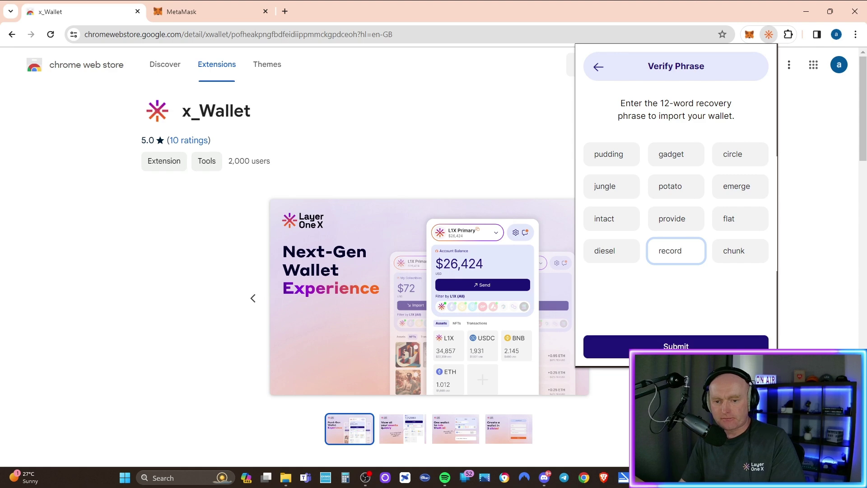
key("Return")
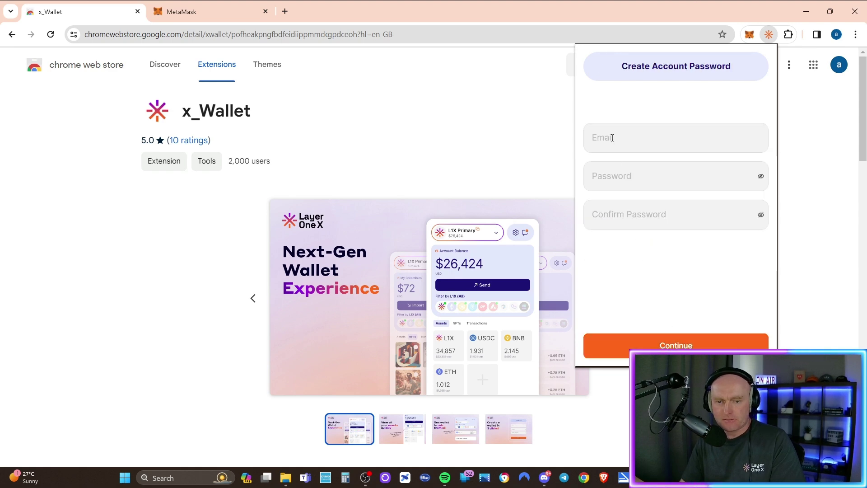
Enter the account e-mail and password, then finish creating the account.
left_click(610, 138)
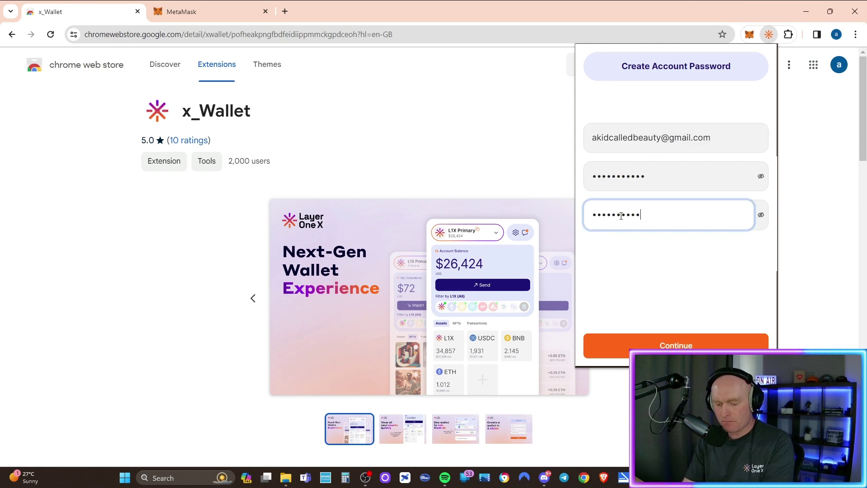
type("•")
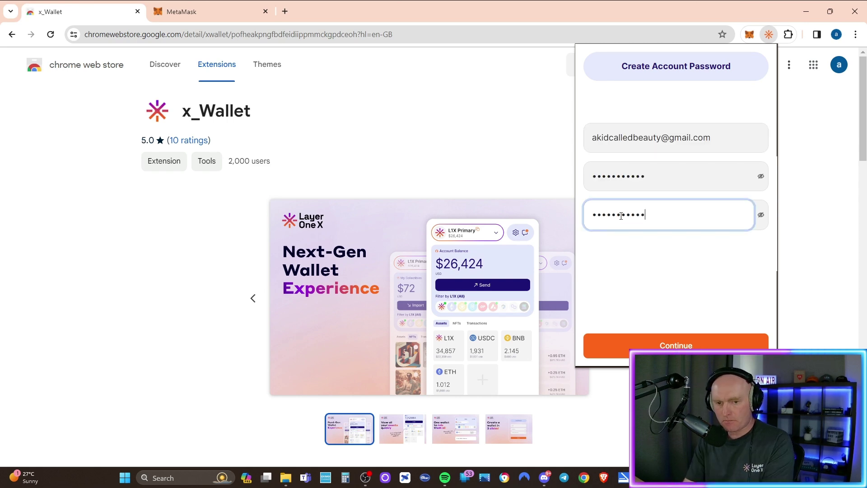
left_click(666, 345)
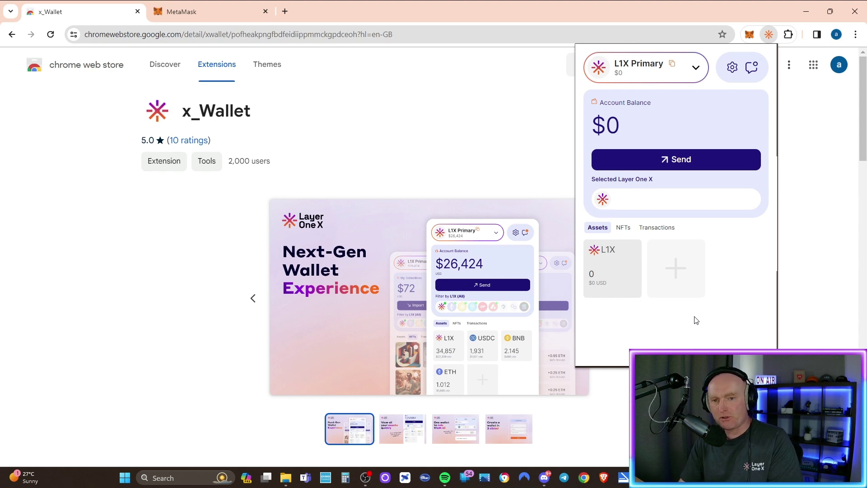
Rename the L1X Primary account to 'L1X Secondary', save, and confirm the new name.
left_click(696, 70)
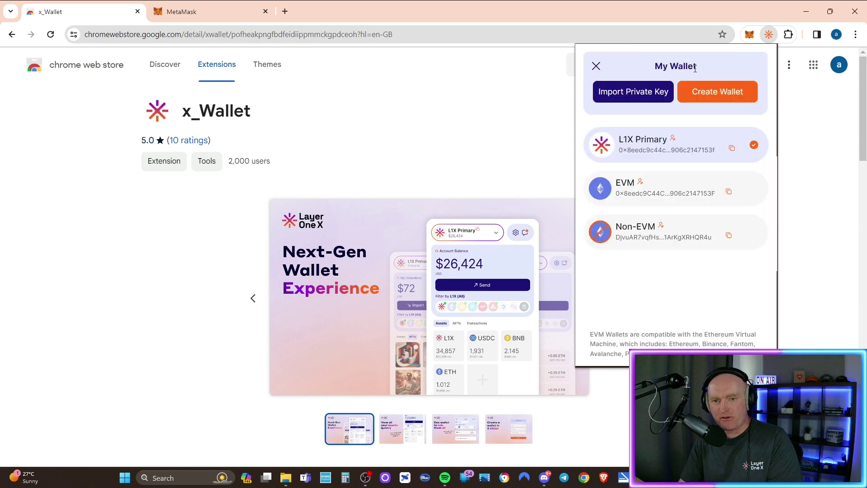
left_click(673, 140)
left_click(639, 136)
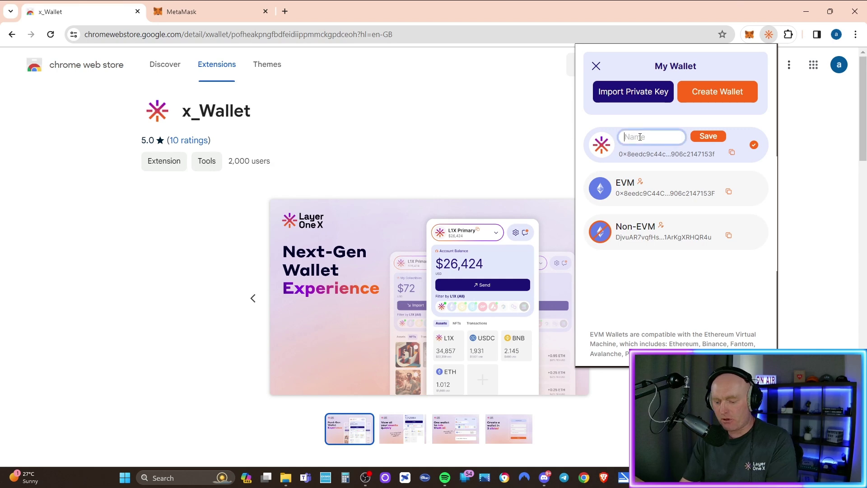
type("L")
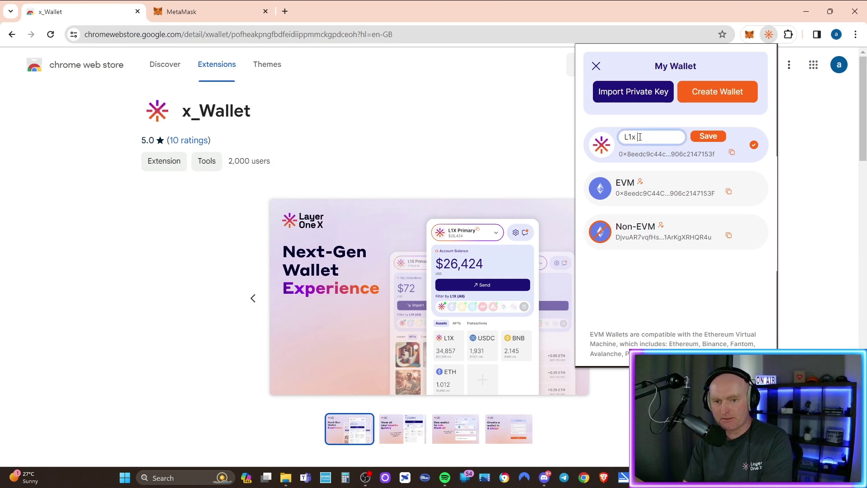
type("1x")
key("BackSpace")
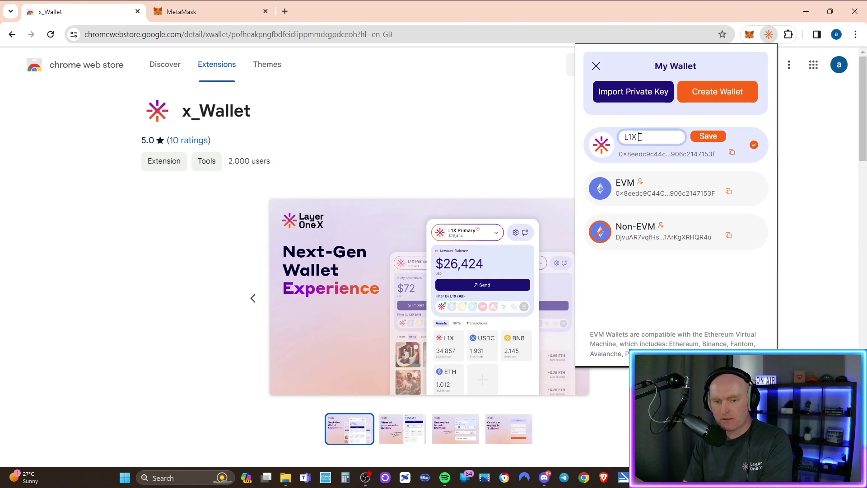
type("X Secondar")
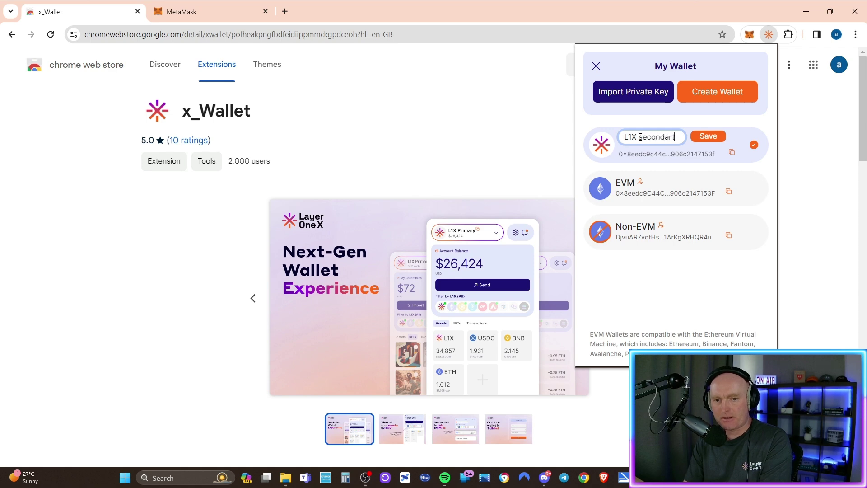
type("y")
left_click(708, 136)
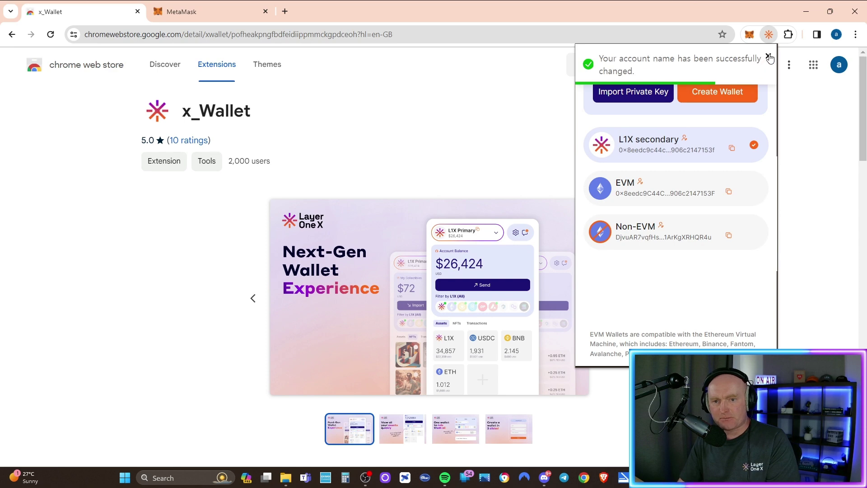
left_click(772, 56)
left_click(596, 66)
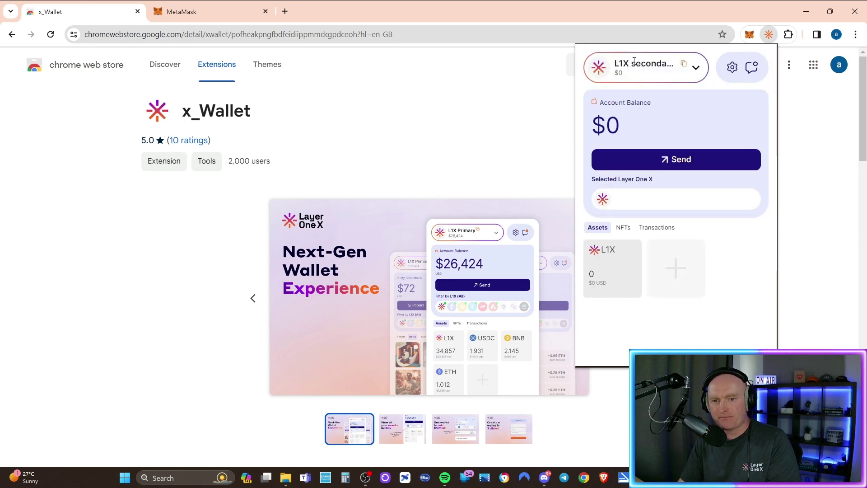
left_click(696, 67)
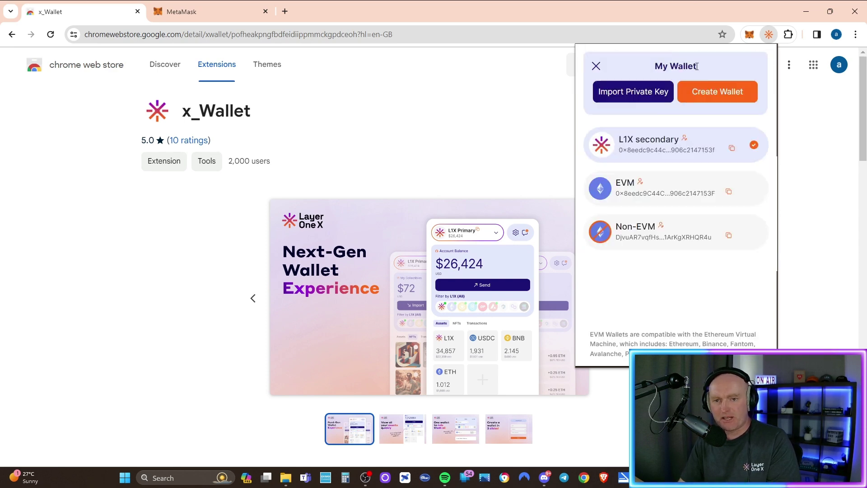
left_click(696, 67)
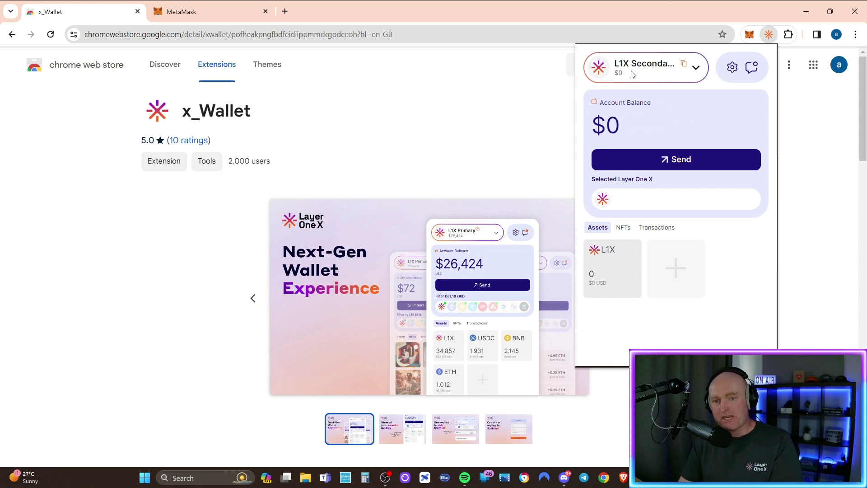
Reveal the new account's private key with the wallet password and copy it.
left_click(733, 68)
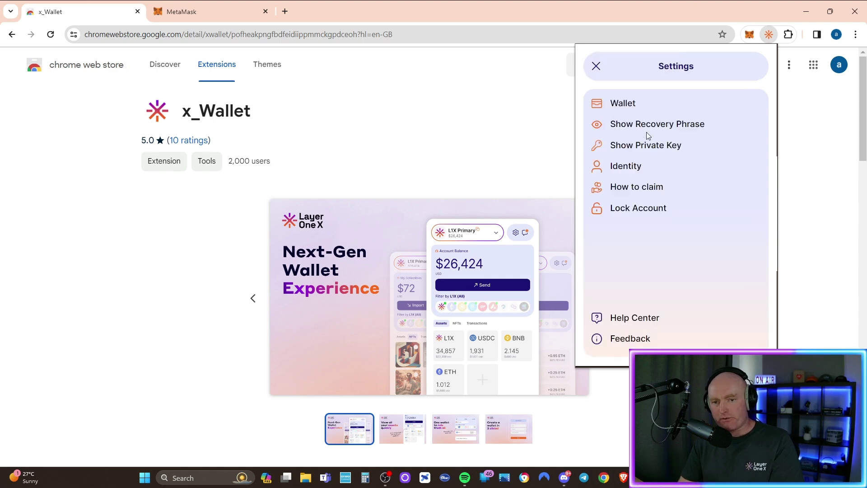
left_click(628, 146)
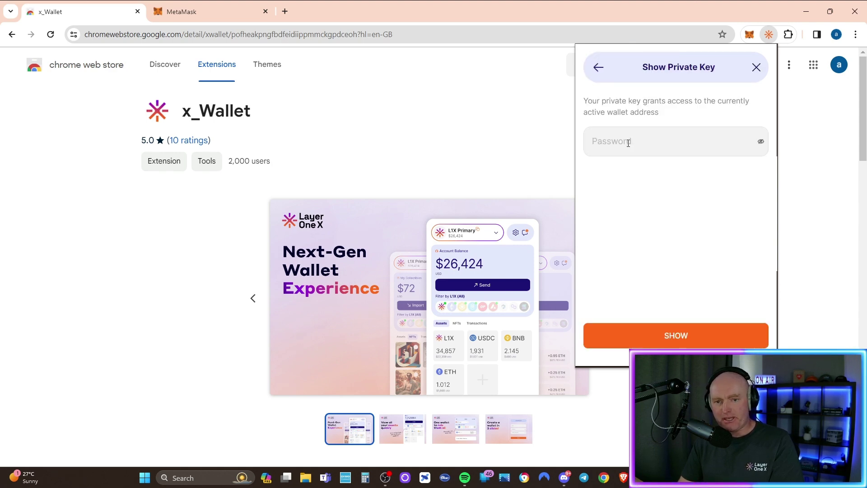
left_click(617, 143)
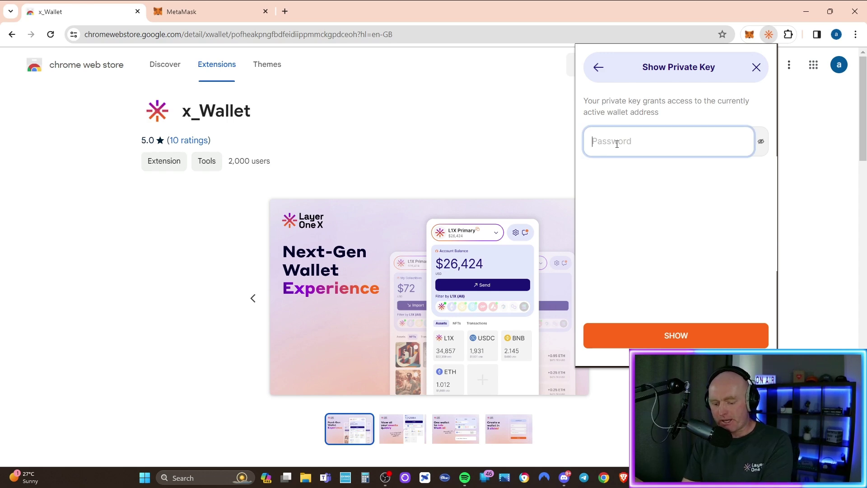
key("ctrl+v")
left_click(673, 335)
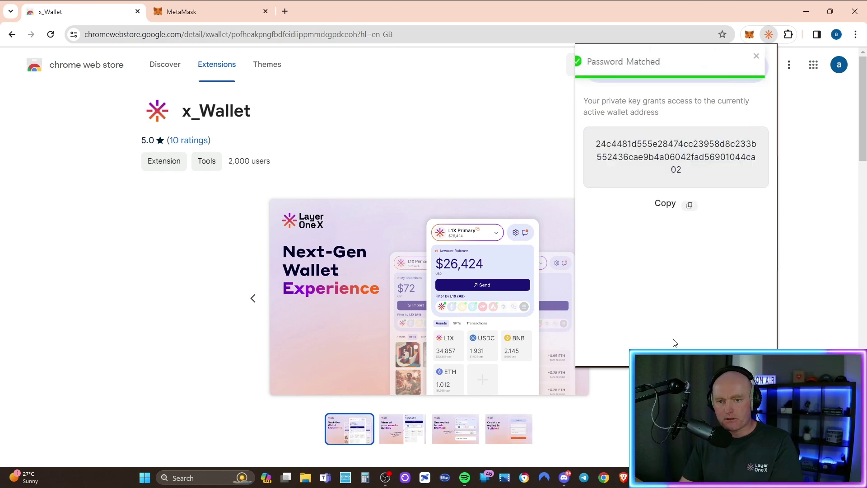
left_click(689, 206)
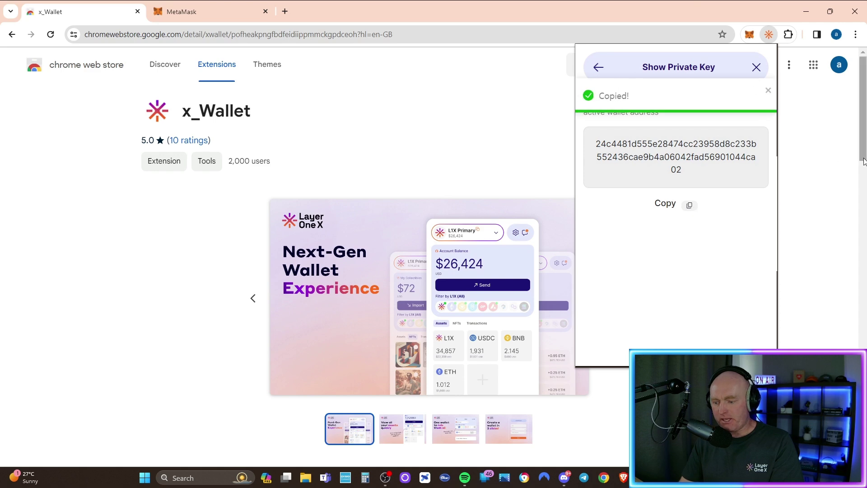
Paste the key into Notepad beneath a new 'L1X Secondary' label line, then close Notepad.
key("alt+Tab")
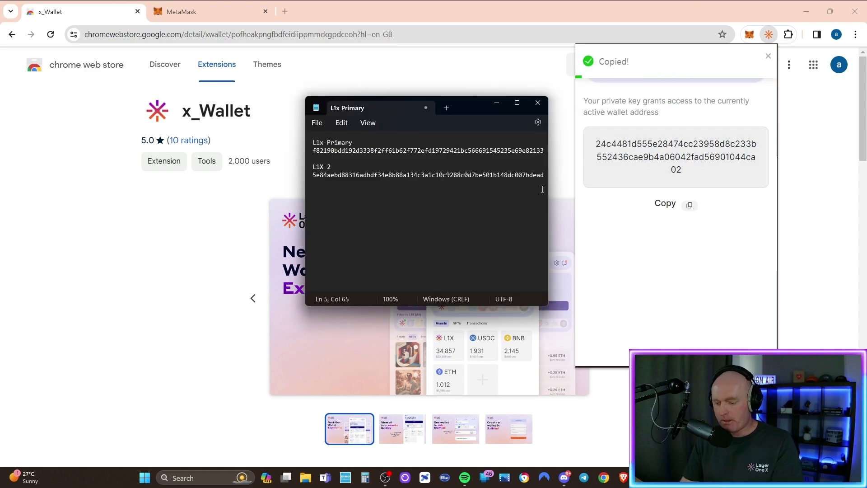
right_click(324, 195)
left_click(351, 260)
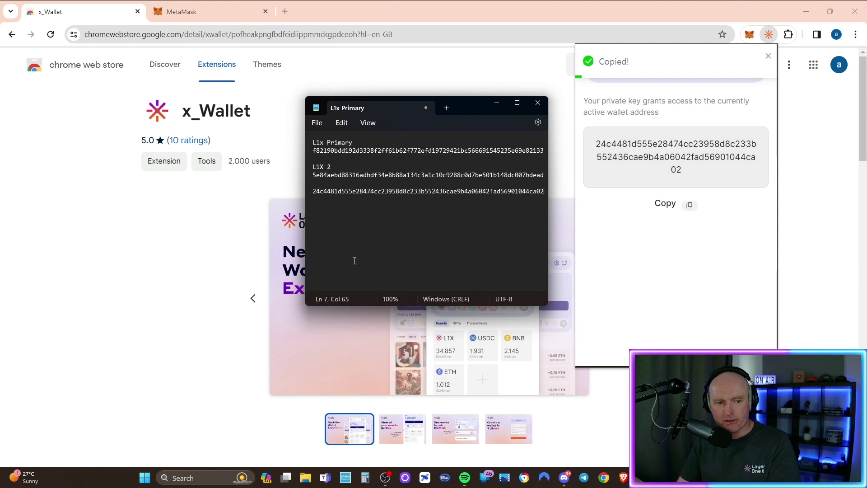
double_click(309, 197)
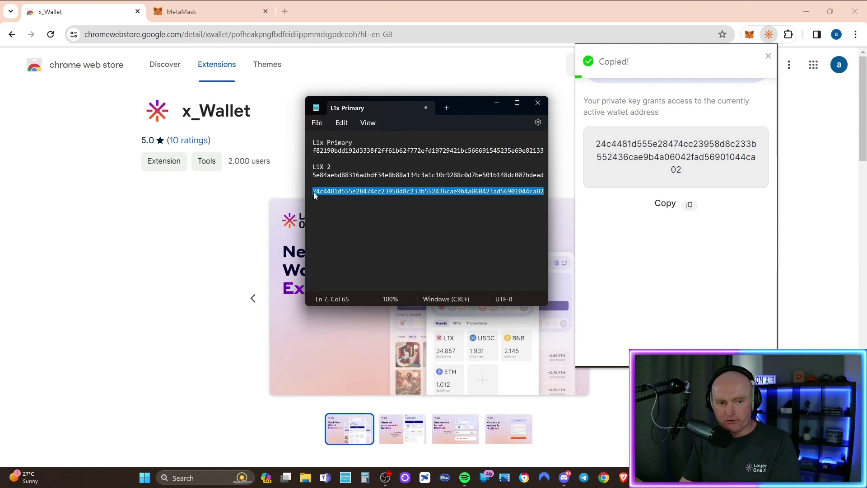
left_click(315, 191)
key("Return")
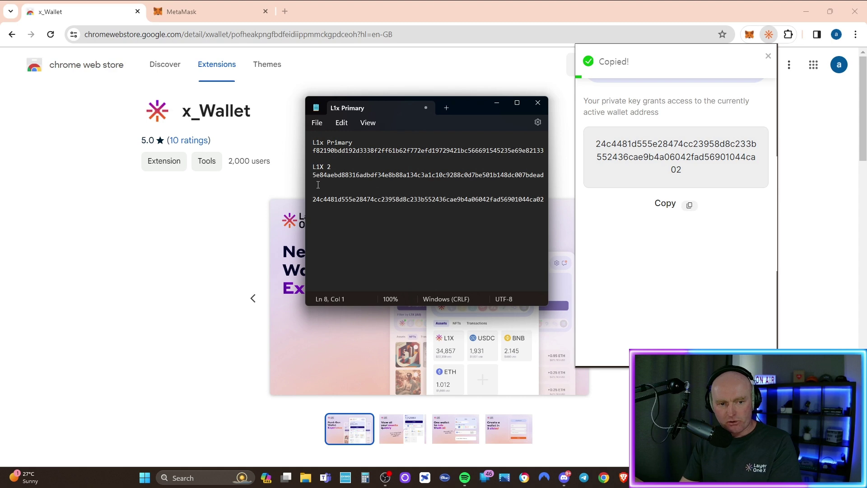
key("Up")
type("L1")
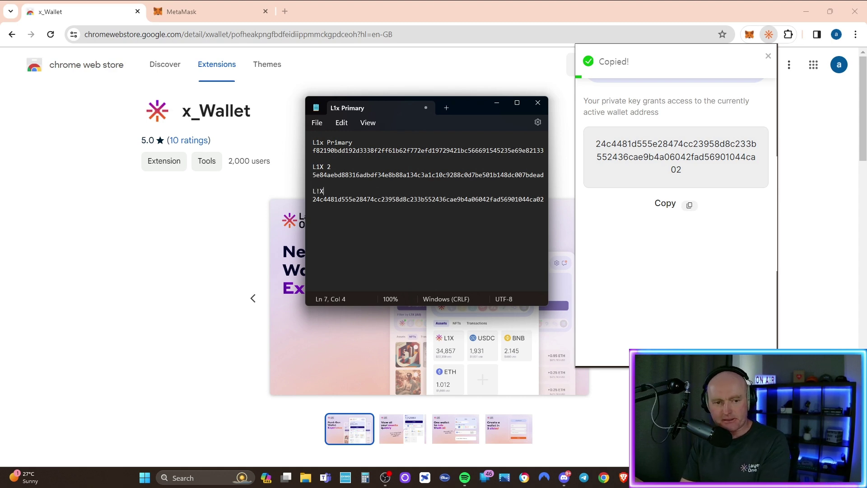
type("X")
key("BackSpace")
type("X Secondary")
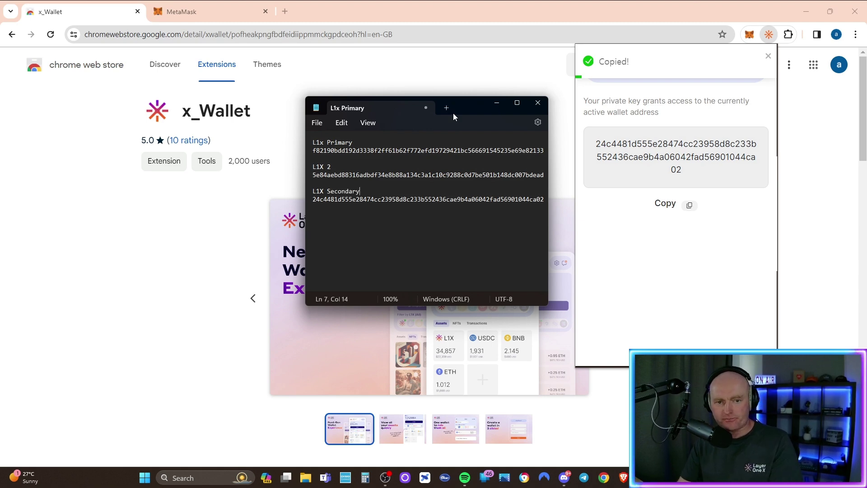
left_click(538, 102)
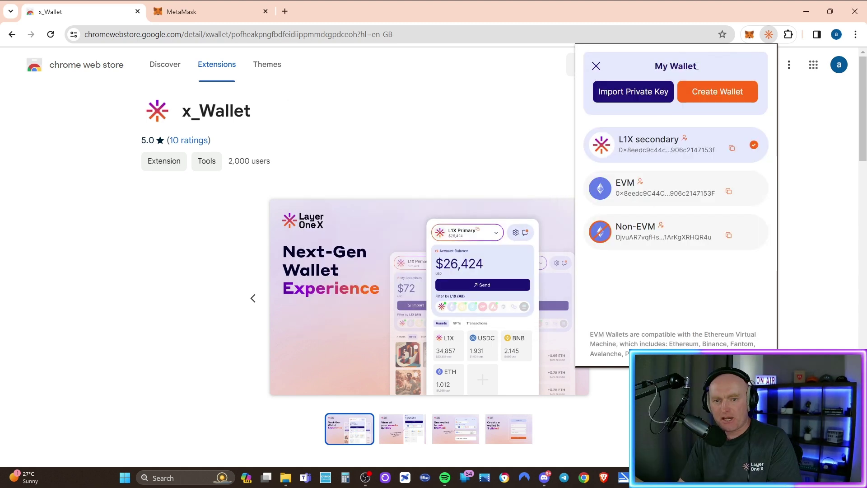
Copy the L1X primary key from Notepad and import it as an account named 'L1X primary'.
left_click(625, 96)
key("alt+Tab")
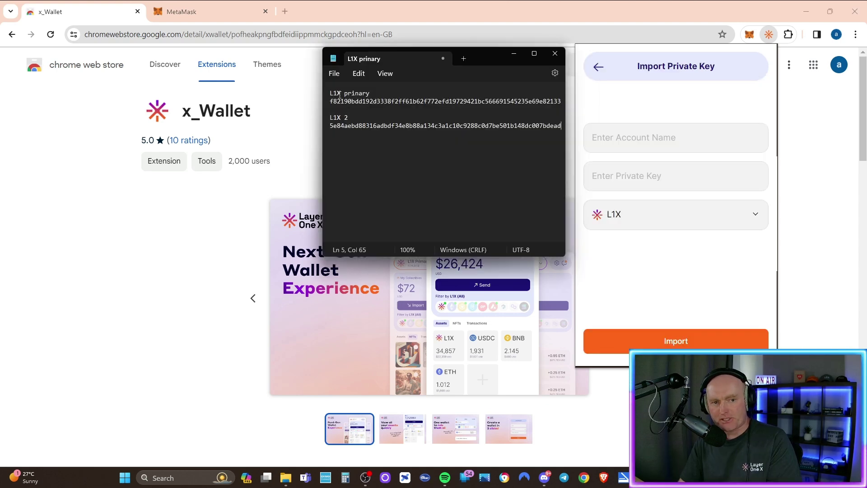
triple_click(400, 101)
right_click(401, 101)
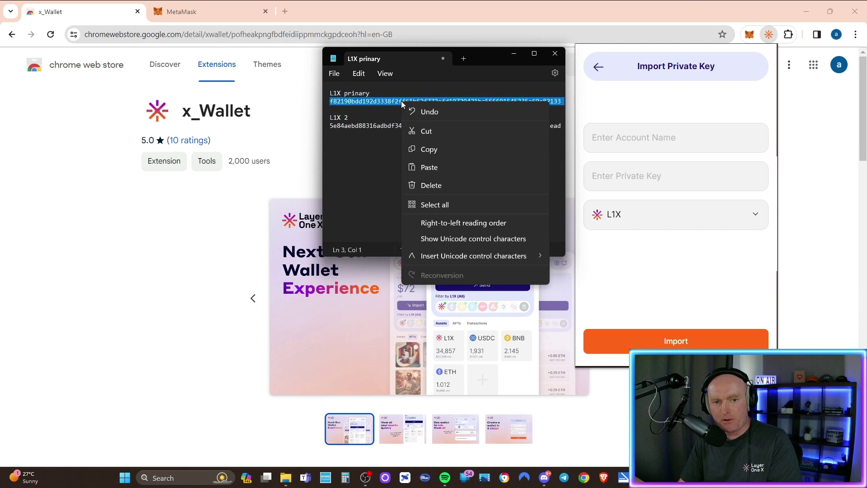
left_click(434, 150)
left_click(647, 144)
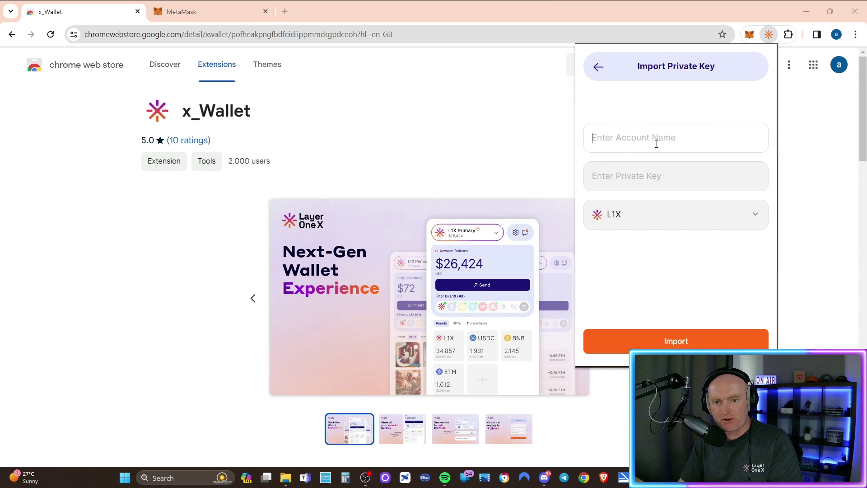
type("L1X primary")
left_click(612, 181)
right_click(612, 186)
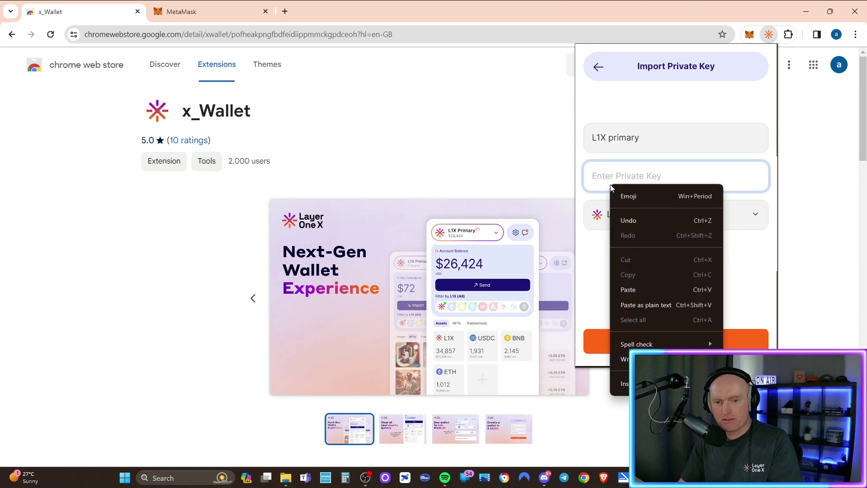
left_click(631, 292)
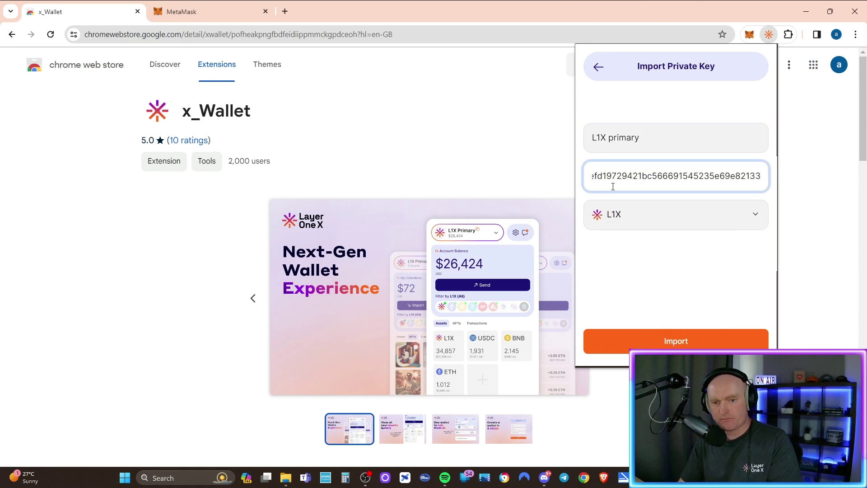
left_click(678, 344)
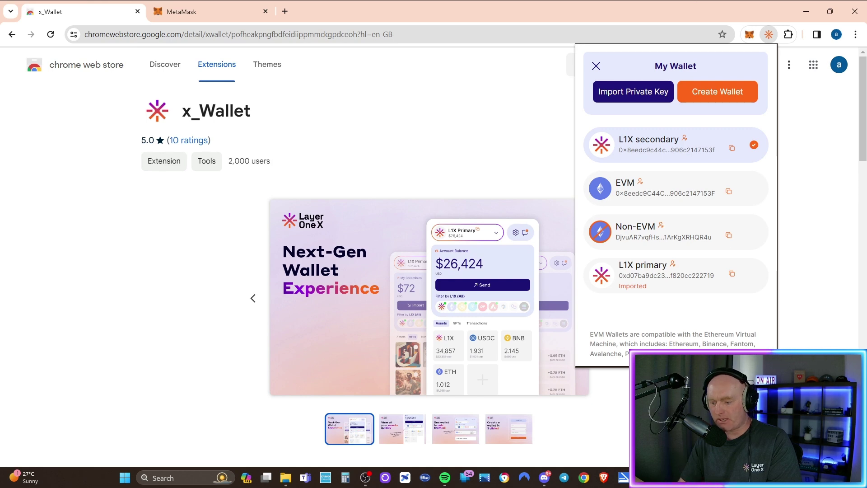
Copy the L1X 2 private key from the saved notes.
key("alt+Tab")
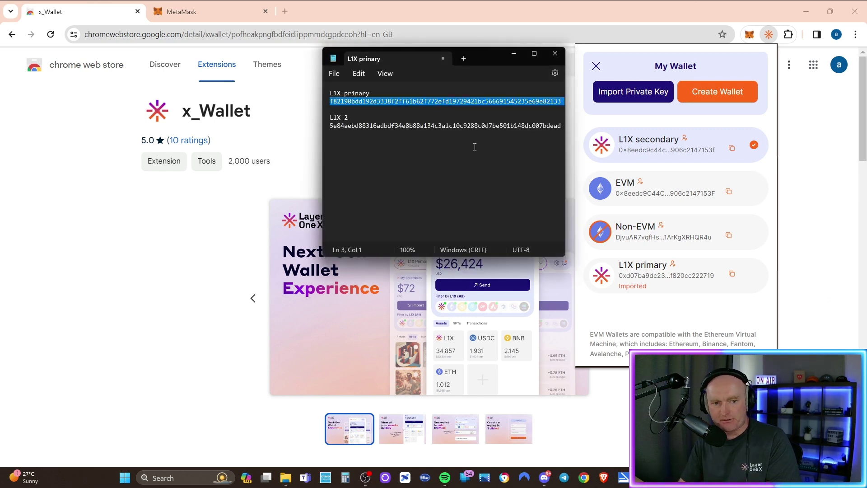
double_click(383, 126)
right_click(383, 128)
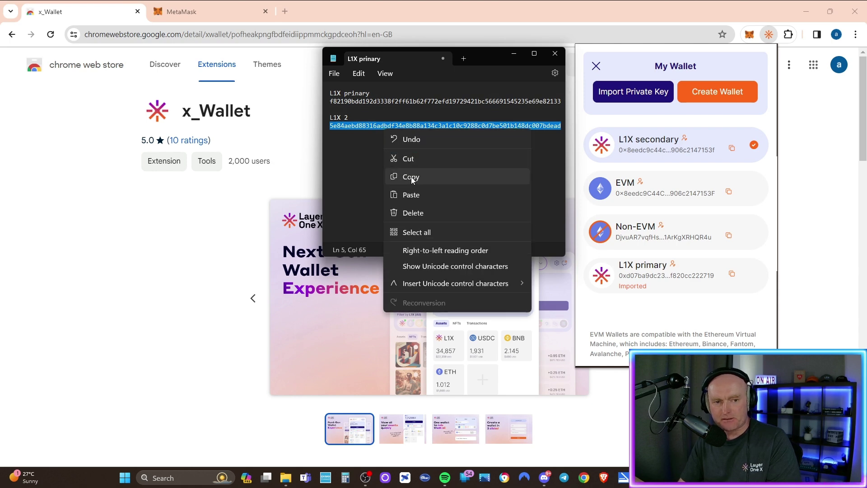
left_click(411, 177)
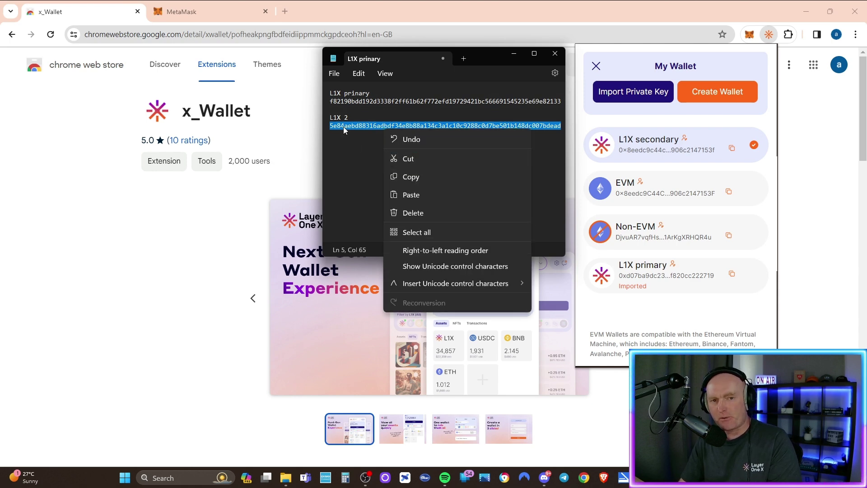
left_click(421, 176)
left_click(436, 122)
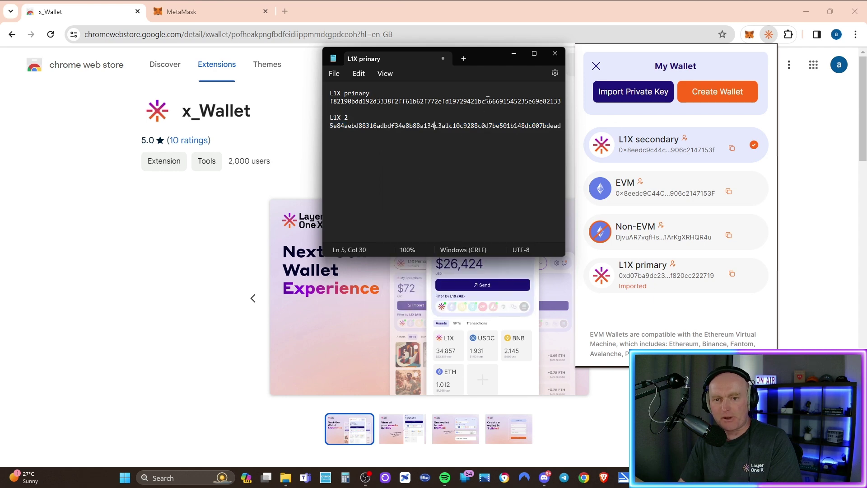
Import the pasted key as a new account named 'L1X 2'.
left_click(634, 96)
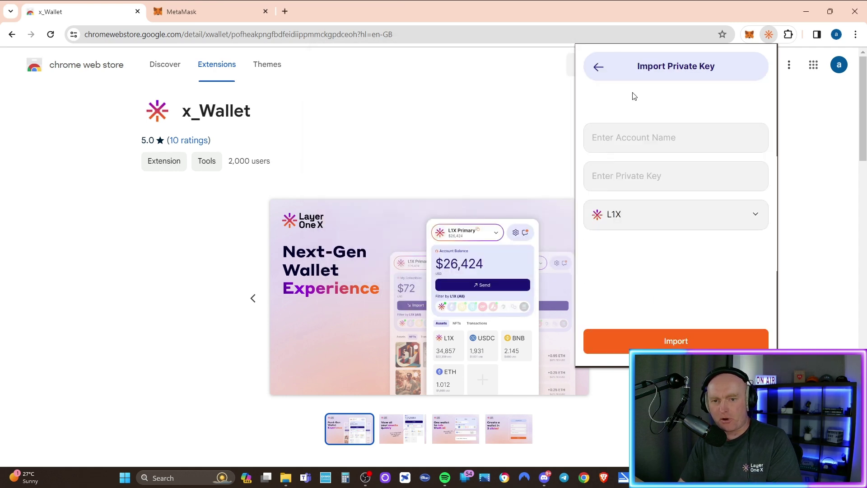
left_click(609, 143)
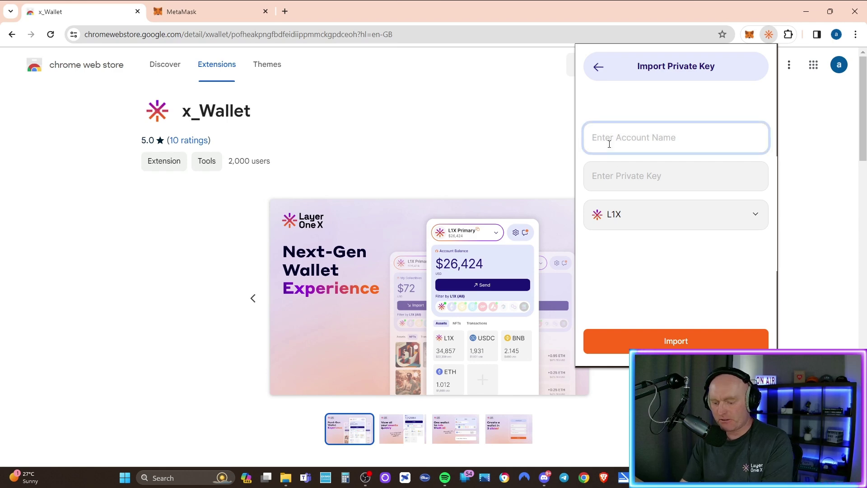
type("L1")
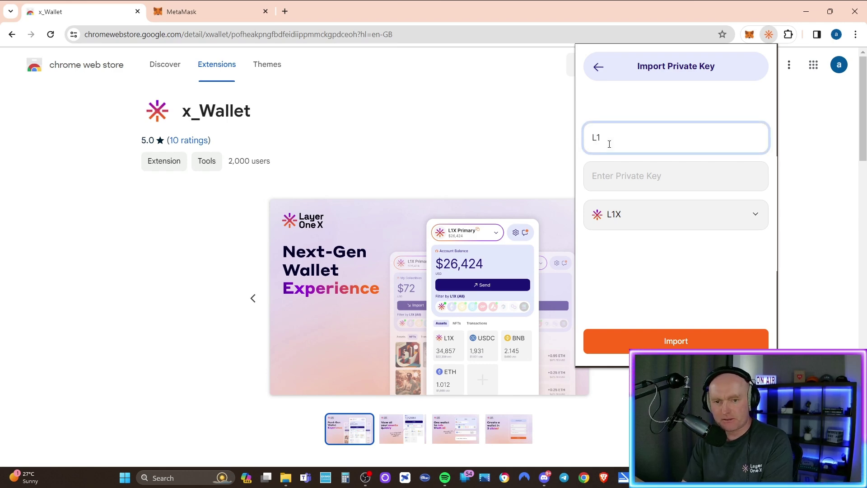
type("X 2")
left_click(624, 171)
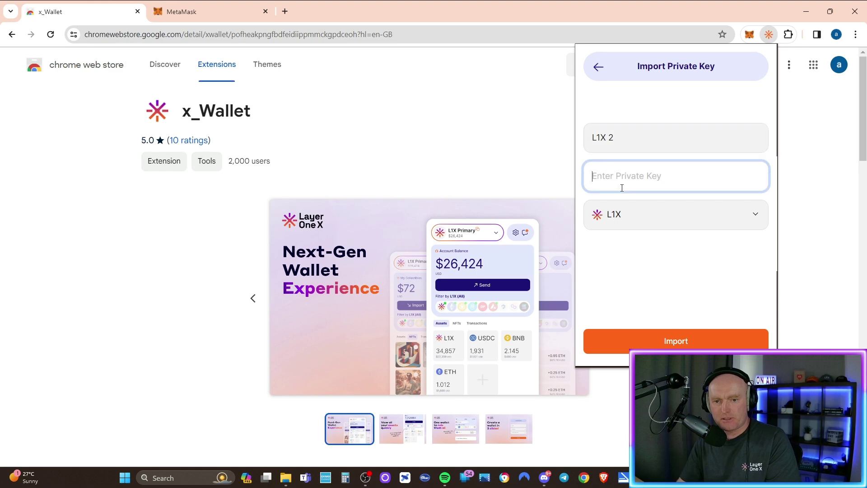
right_click(621, 186)
left_click(648, 288)
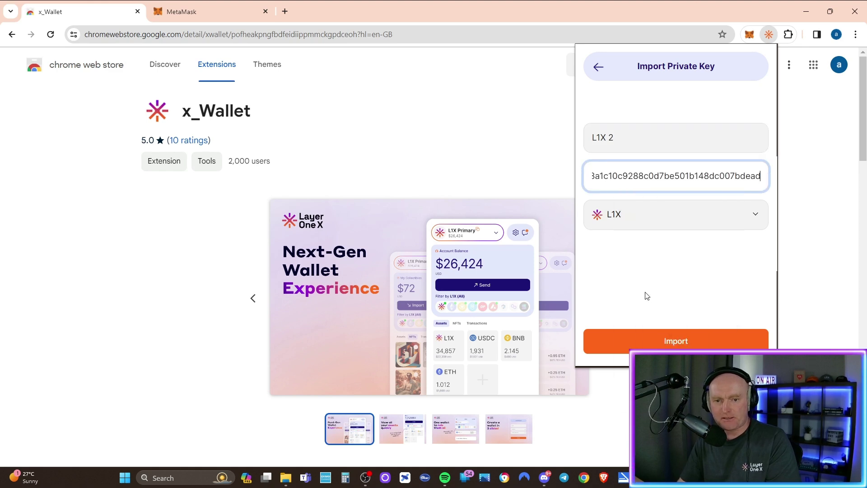
left_click(641, 339)
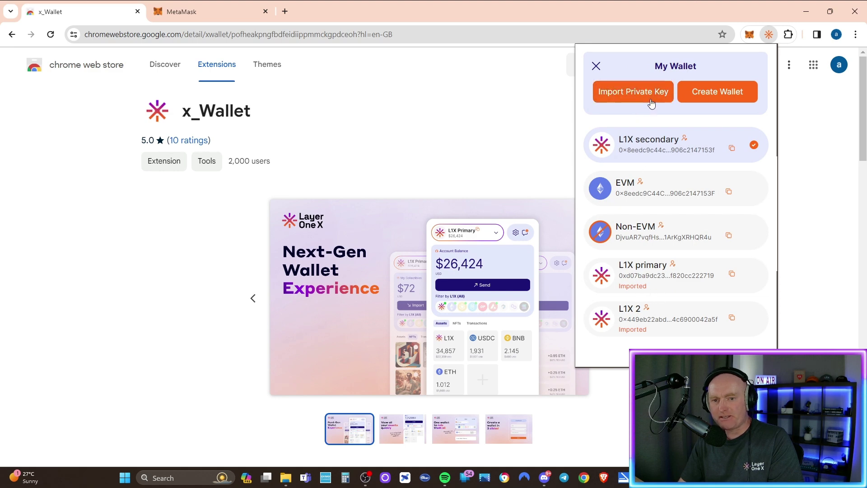
Check the import form's network list (L1X), return to the wallet home, and switch to L1X primary.
left_click(652, 100)
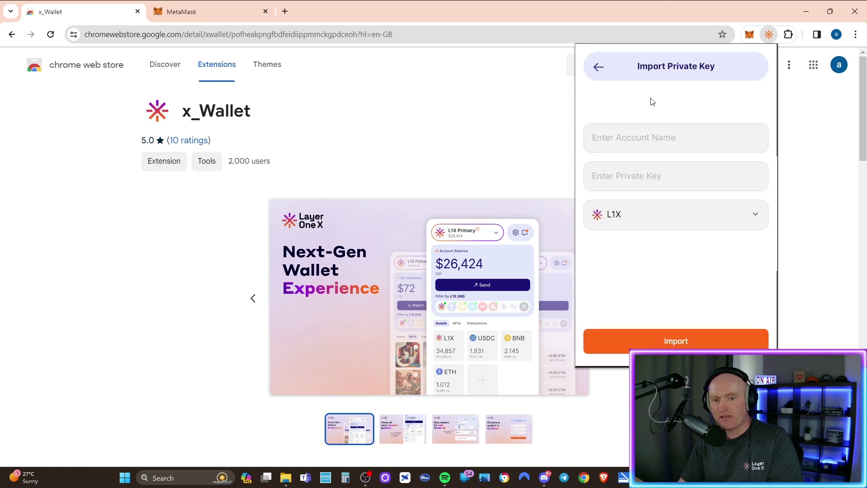
left_click(653, 222)
left_click(619, 218)
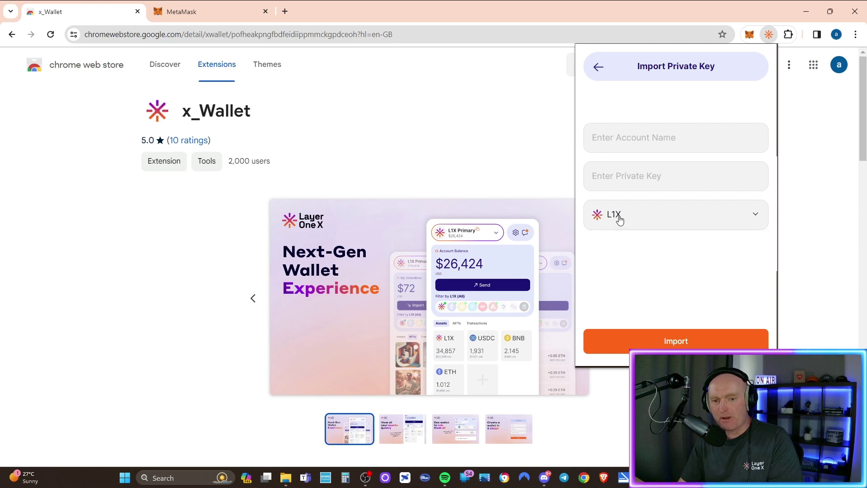
left_click(598, 69)
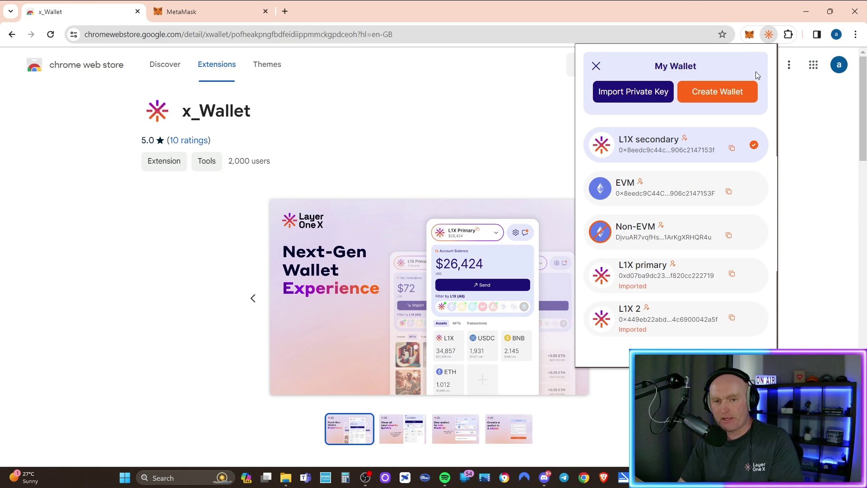
left_click(596, 66)
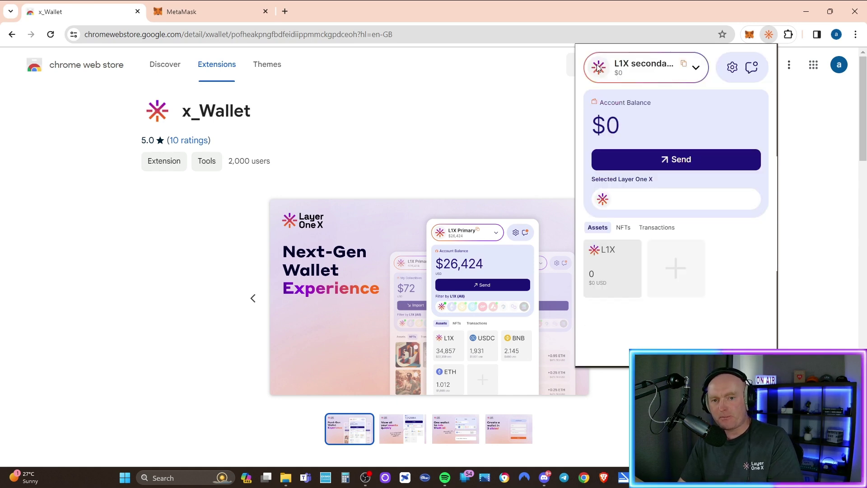
left_click(698, 71)
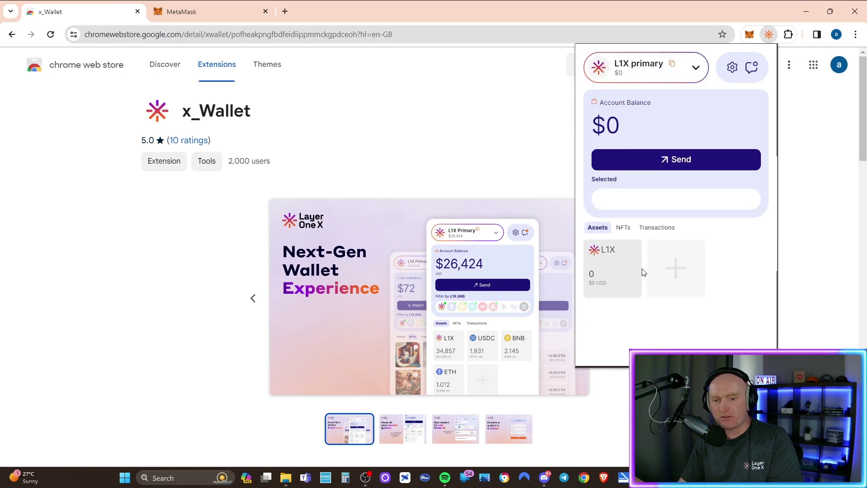
left_click(645, 268)
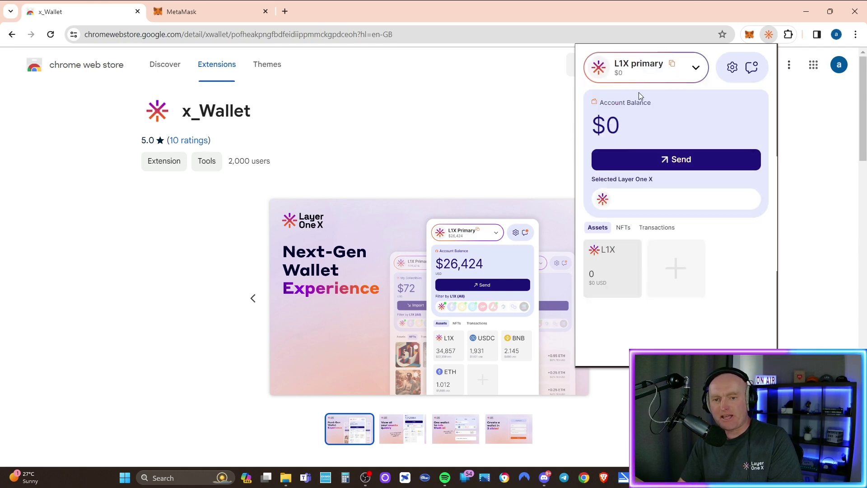